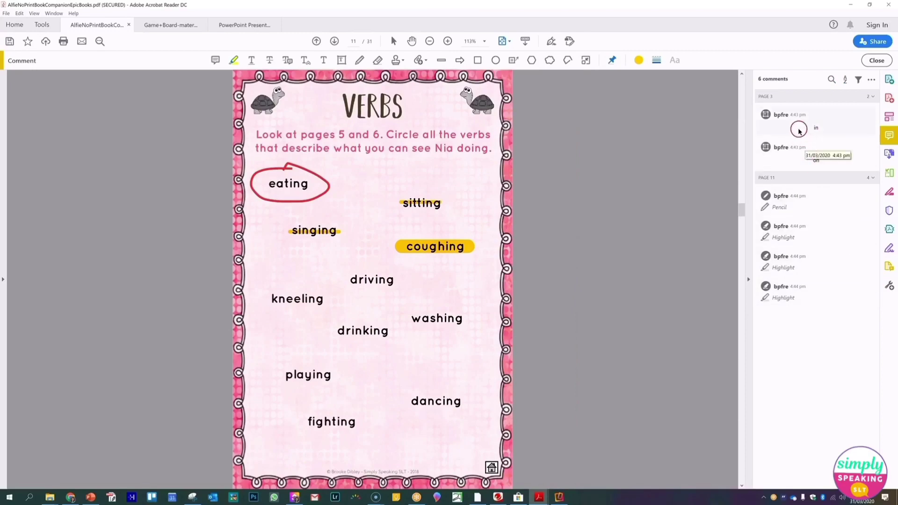
- Delete the two text comments "in" and "on" from the Prepositions page
{"action": "left_click", "coordinate": [789, 118]}
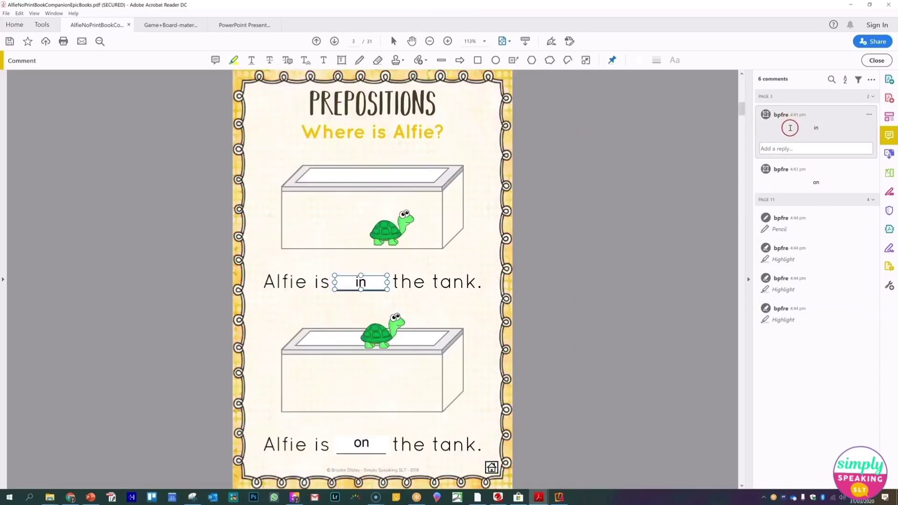
{"action": "key", "text": "Delete"}
{"action": "key", "text": "Delete"}
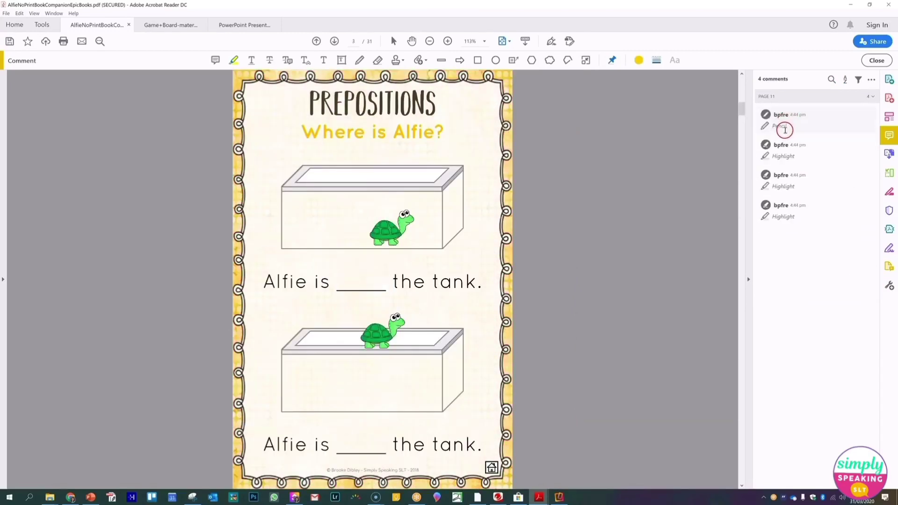
- Delete the pencil circle and all the highlights from the Verbs page, and hide the comments list
{"action": "left_click", "coordinate": [785, 129]}
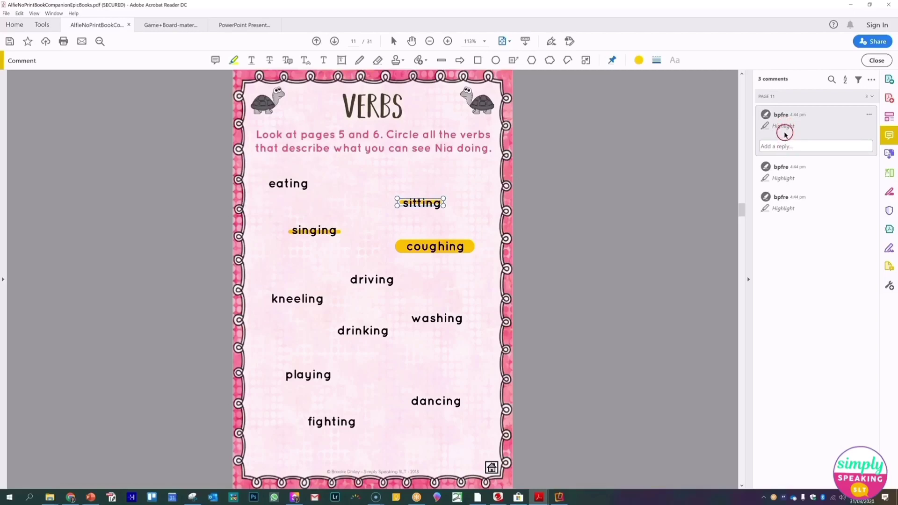
{"action": "key", "text": "Delete"}
{"action": "key", "text": "Delete"}
{"action": "key", "text": "Delete"}
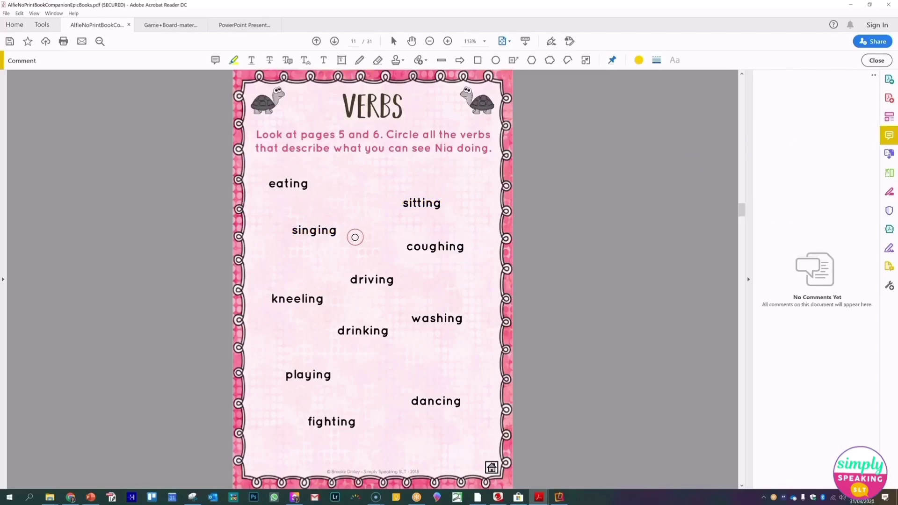
{"action": "left_click", "coordinate": [749, 281]}
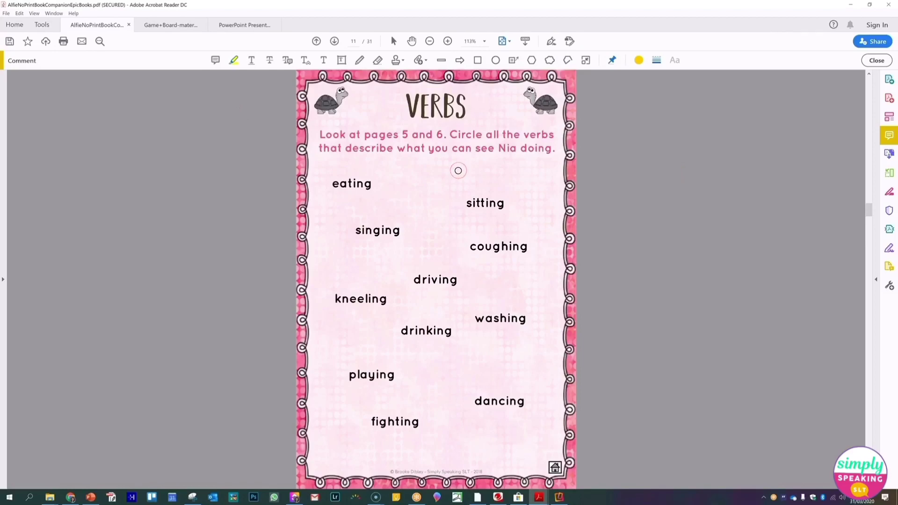
- Switch to the PowerPoint Presentation PDF and enter PIG THE PUG as the story title on the cover page
{"action": "left_click", "coordinate": [231, 24]}
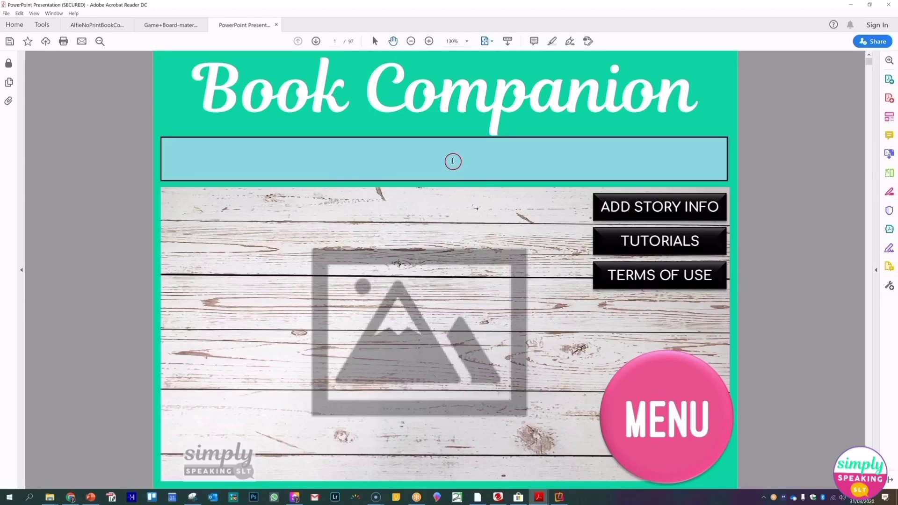
{"action": "left_click", "coordinate": [451, 160]}
{"action": "left_click", "coordinate": [458, 161]}
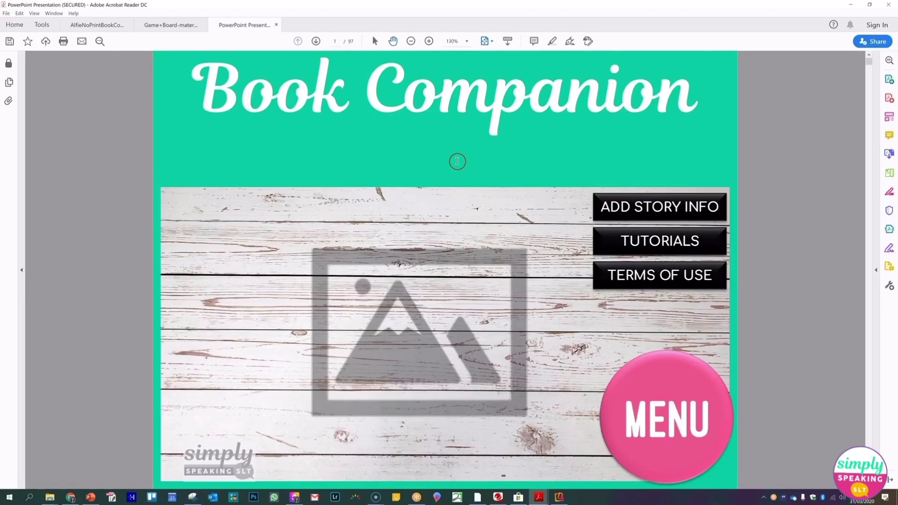
{"action": "type", "text": "PI"}
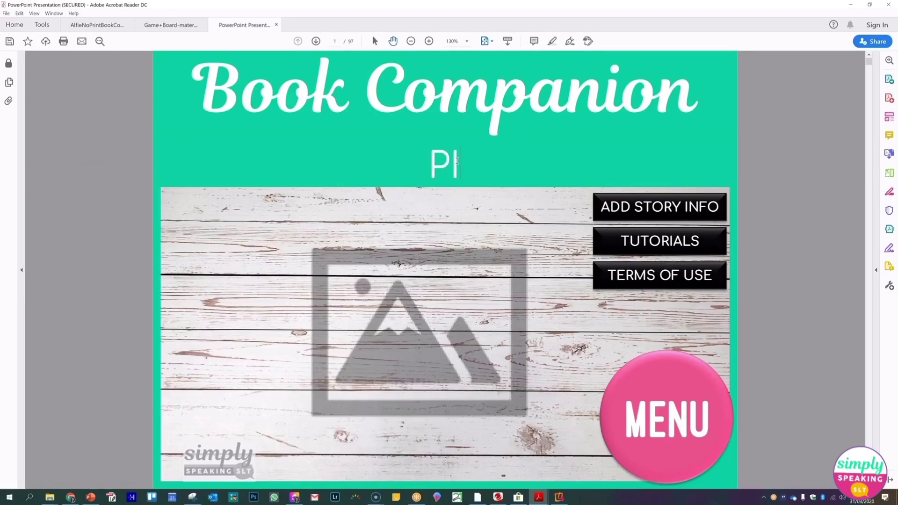
{"action": "type", "text": "G THE PUG"}
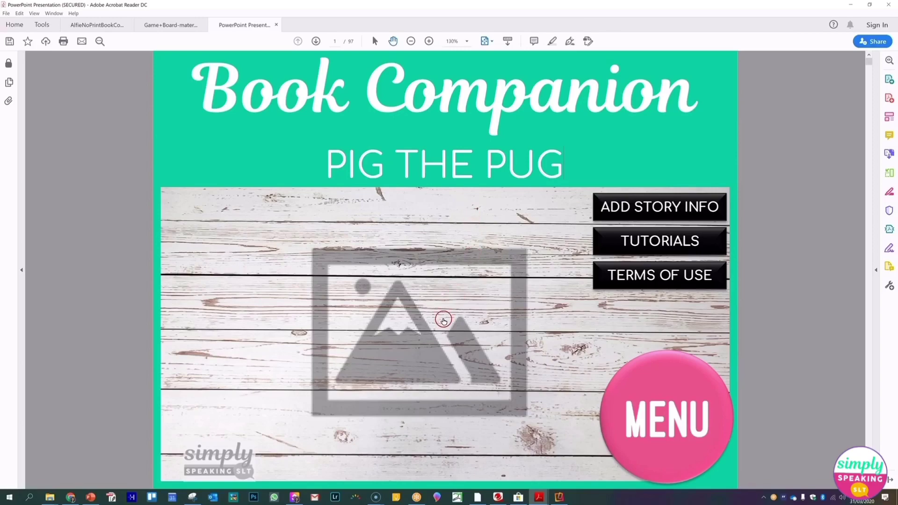
- Look through the Add Story Information pages and page thumbnails, and check the Who and What question fields
{"action": "scroll", "coordinate": [444, 318], "scroll_direction": "down", "scroll_amount": 1}
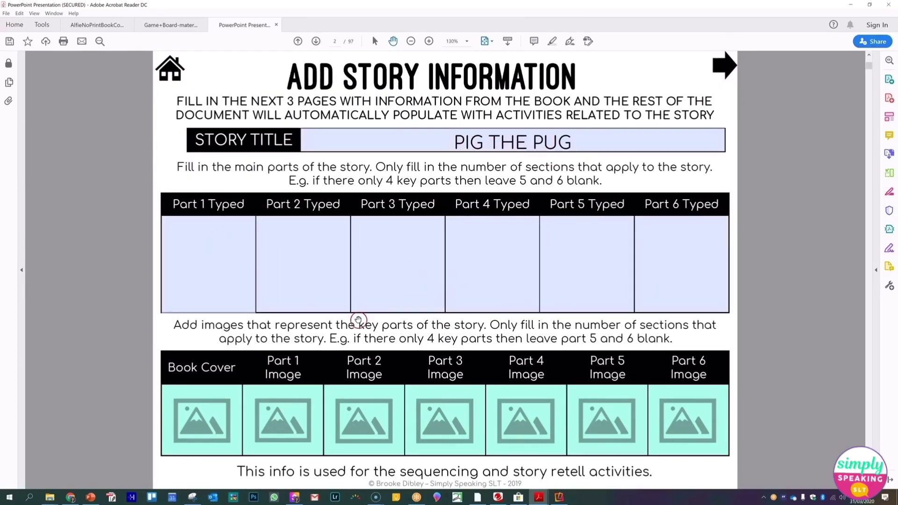
{"action": "scroll", "coordinate": [507, 363], "scroll_direction": "down", "scroll_amount": 1}
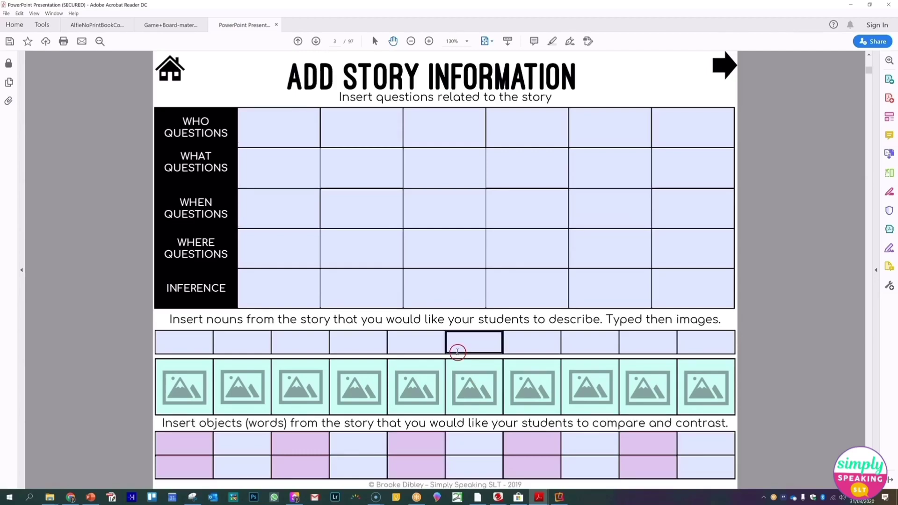
{"action": "left_click", "coordinate": [11, 86]}
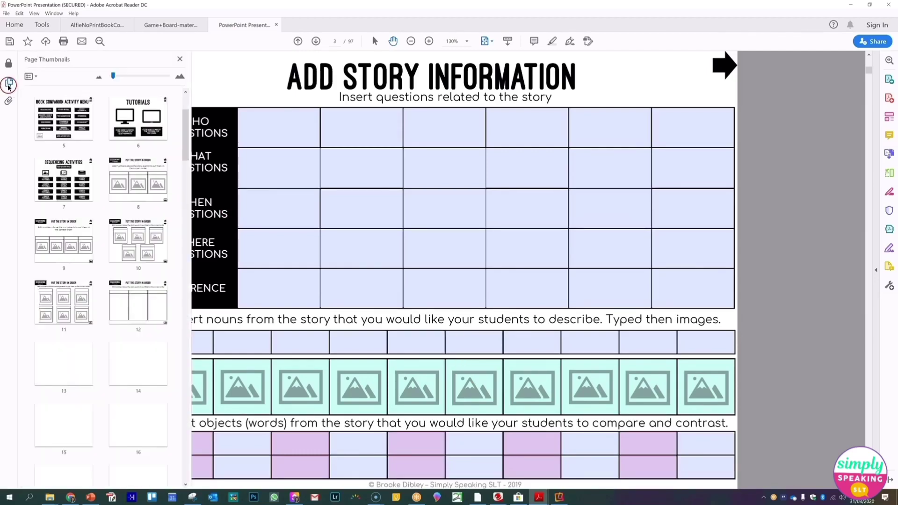
{"action": "scroll", "coordinate": [100, 234], "scroll_direction": "down", "scroll_amount": 5}
{"action": "scroll", "coordinate": [108, 224], "scroll_direction": "down", "scroll_amount": 2}
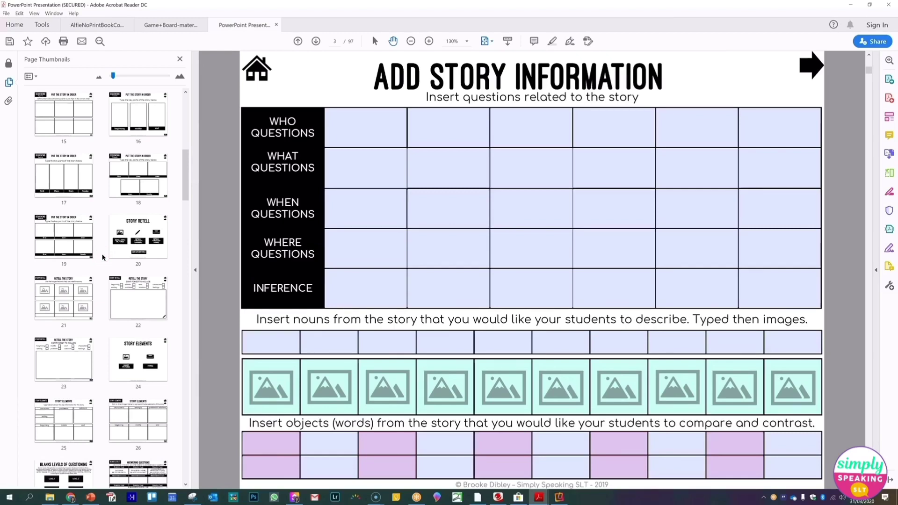
{"action": "scroll", "coordinate": [102, 256], "scroll_direction": "up", "scroll_amount": 7}
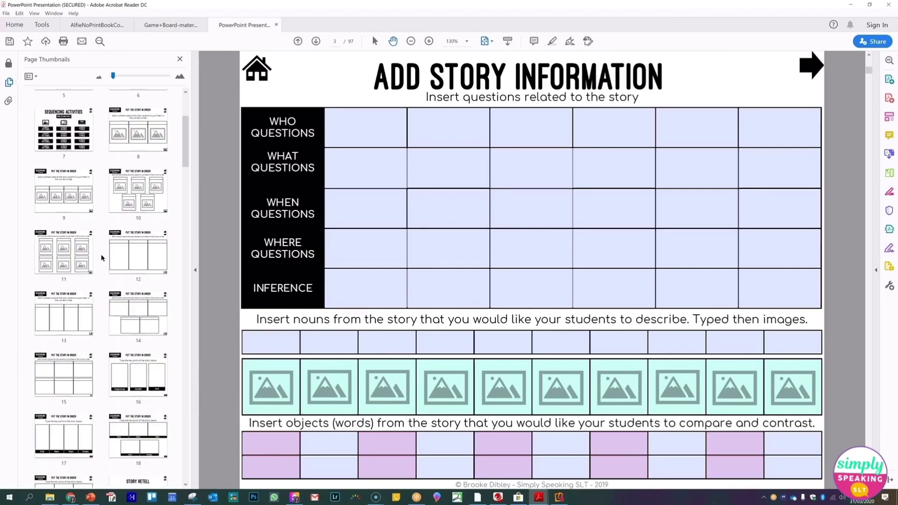
{"action": "left_click", "coordinate": [391, 138]}
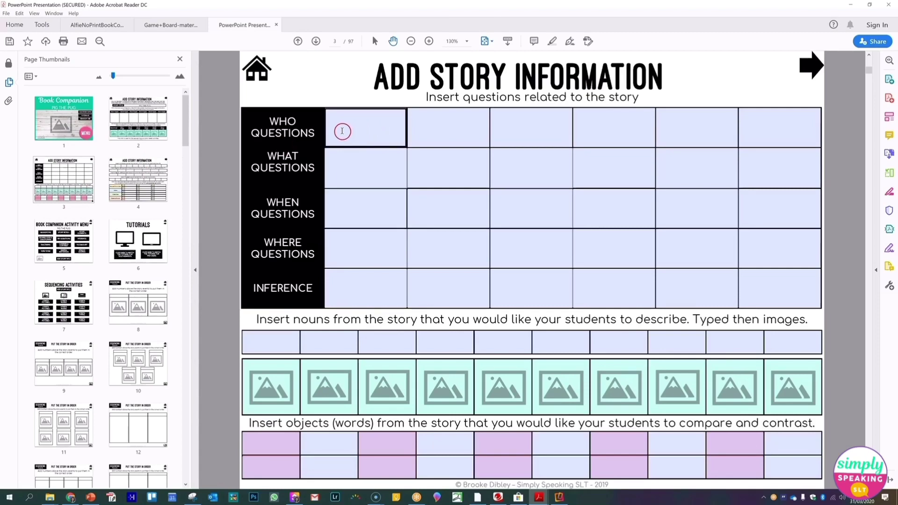
{"action": "left_click", "coordinate": [376, 135]}
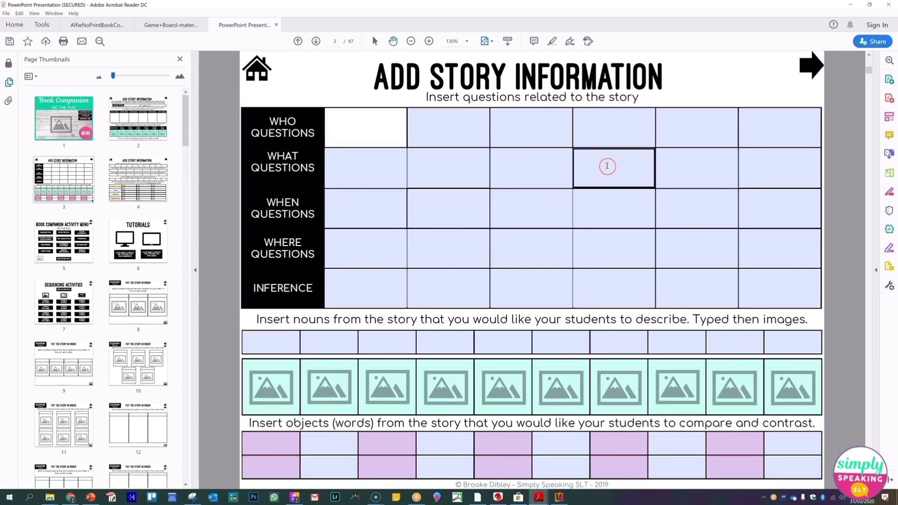
{"action": "left_click", "coordinate": [607, 166]}
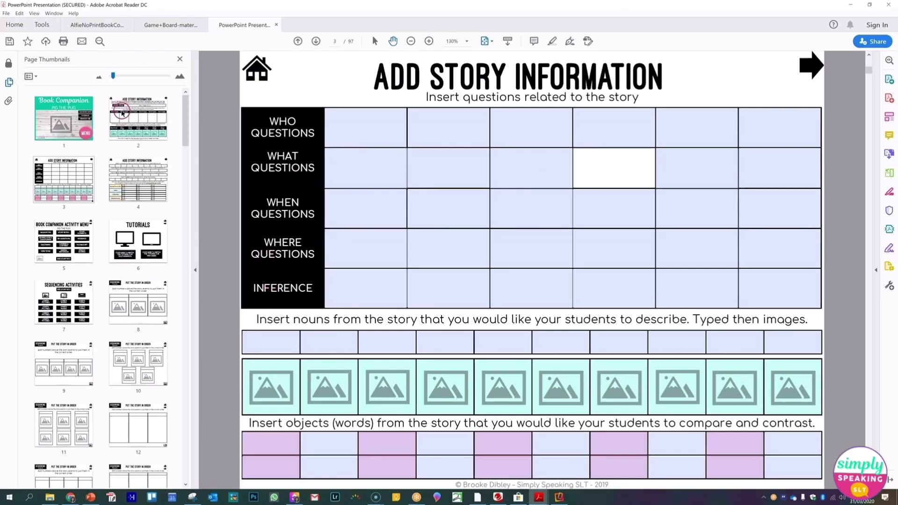
- From the cover page, turn off the border hover color for form fields in the Forms preferences and apply it
{"action": "left_click", "coordinate": [71, 121]}
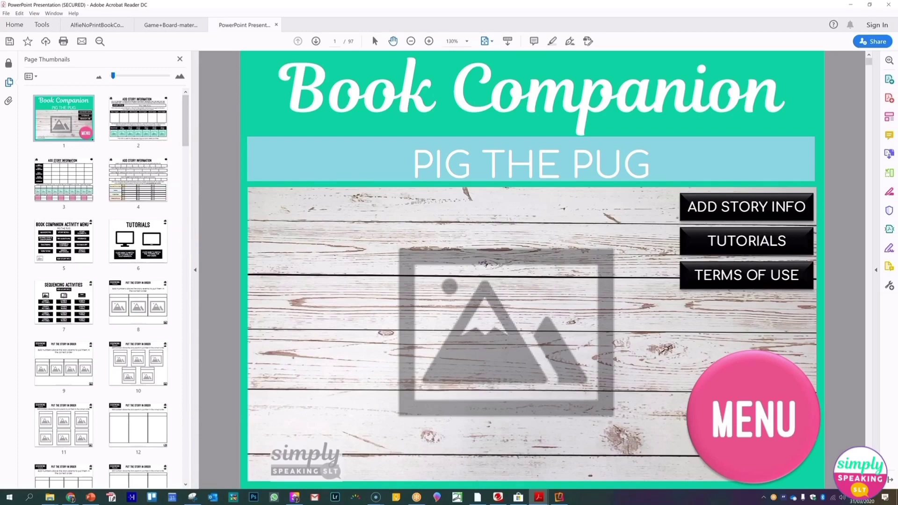
{"action": "left_click", "coordinate": [6, 14]}
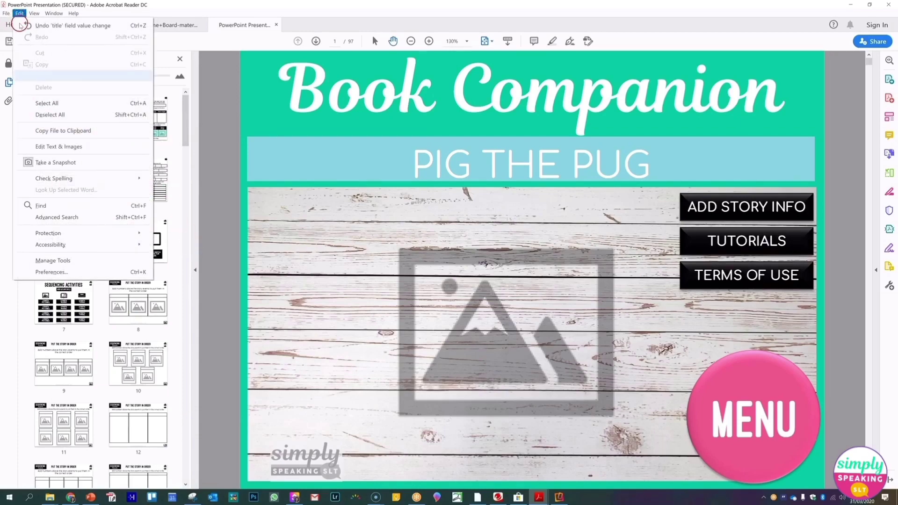
{"action": "left_click", "coordinate": [62, 273]}
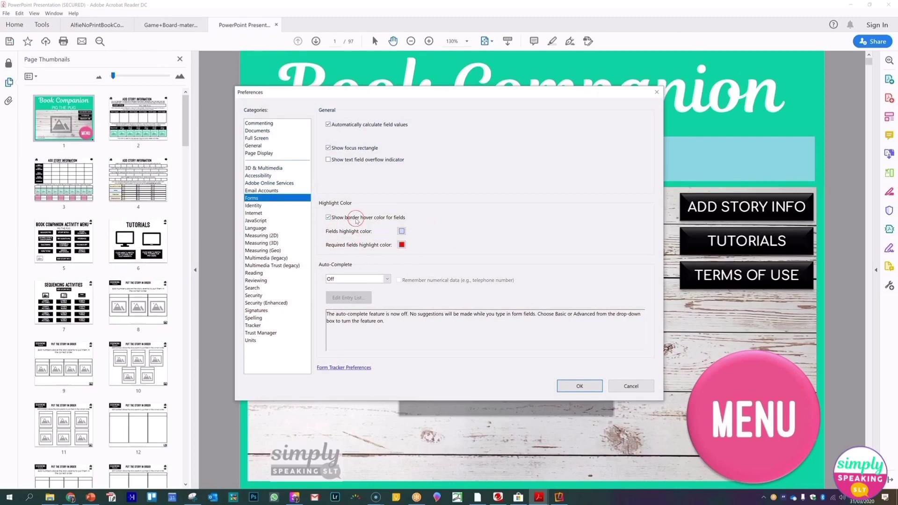
{"action": "left_click", "coordinate": [357, 221]}
{"action": "left_click", "coordinate": [401, 231]}
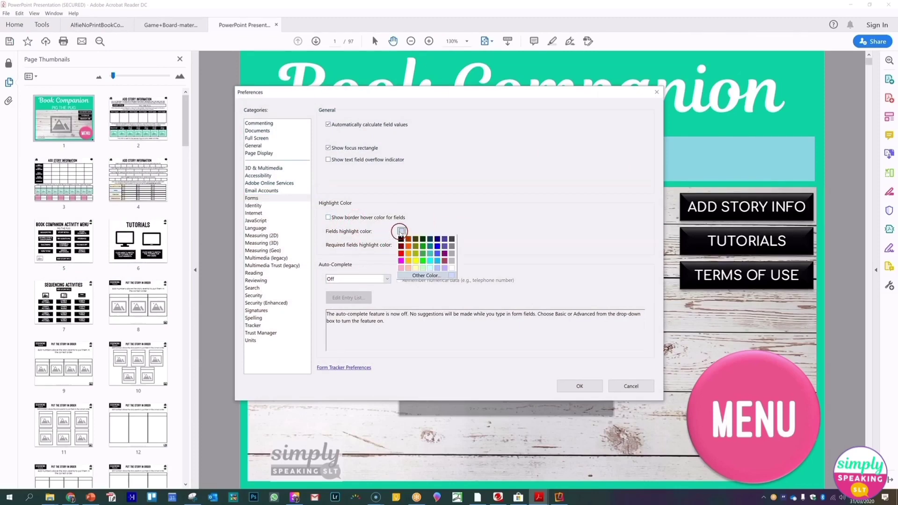
{"action": "left_click", "coordinate": [402, 231]}
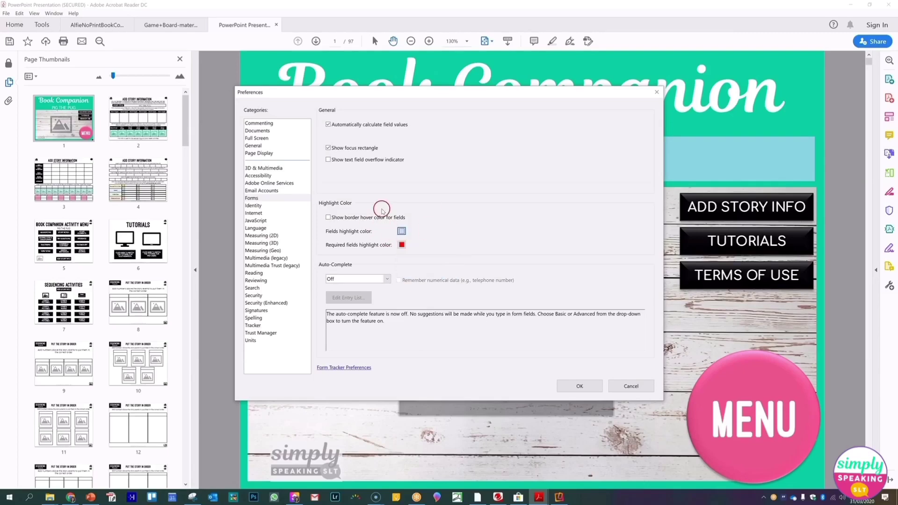
{"action": "left_click", "coordinate": [590, 386]}
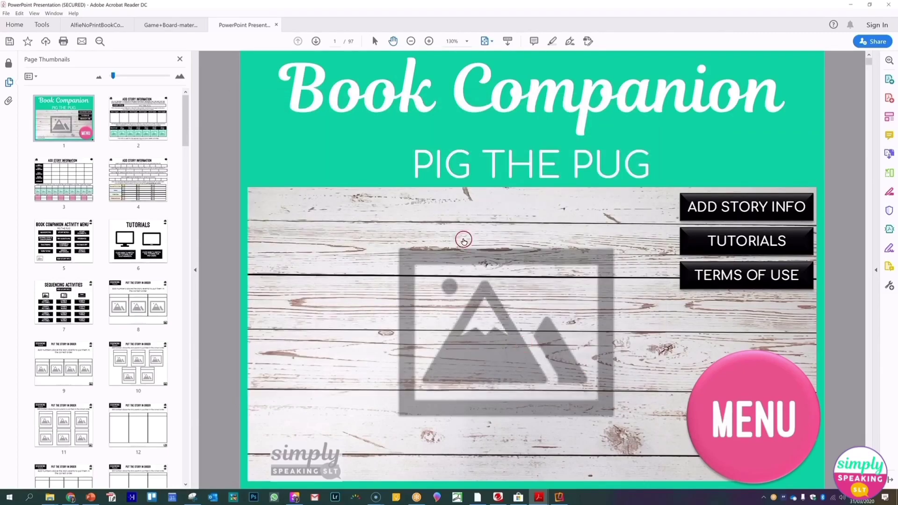
- Check how the story part and Who question fields look on the Add Story Information pages
{"action": "left_click", "coordinate": [663, 255]}
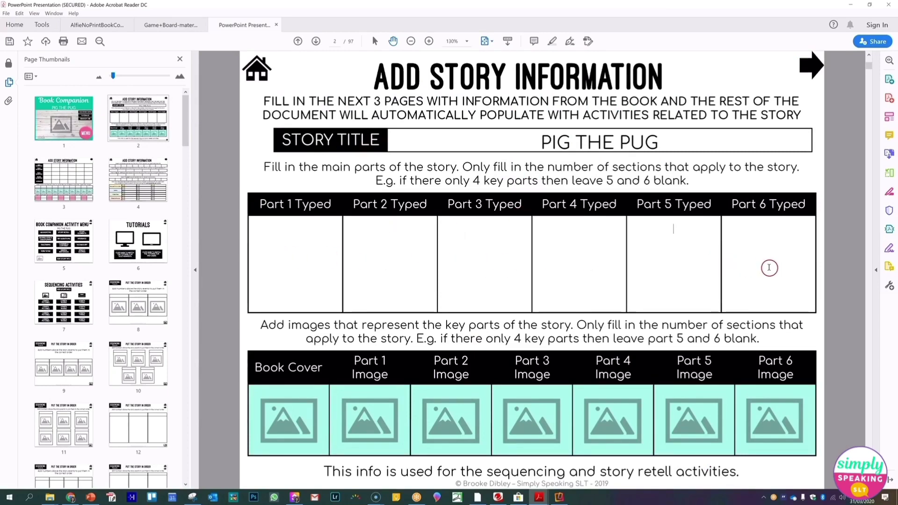
{"action": "scroll", "coordinate": [421, 302], "scroll_direction": "down", "scroll_amount": 1}
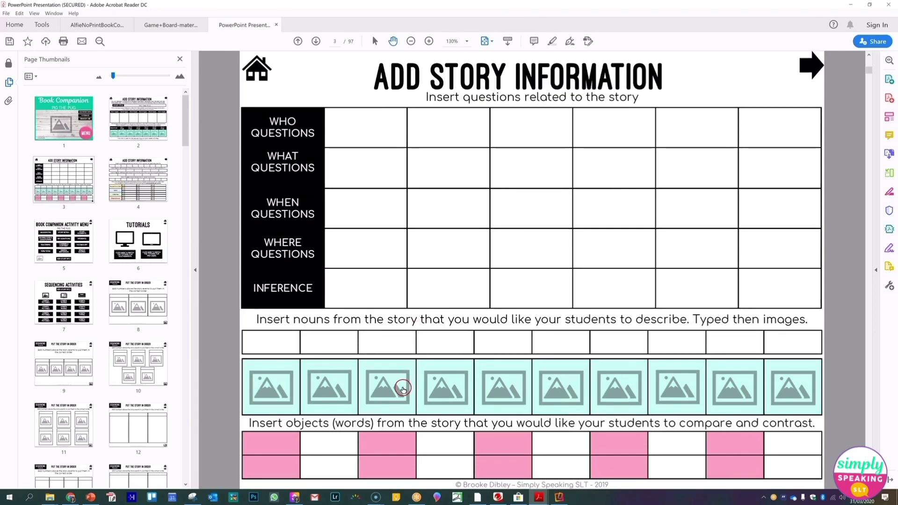
{"action": "left_click", "coordinate": [359, 123]}
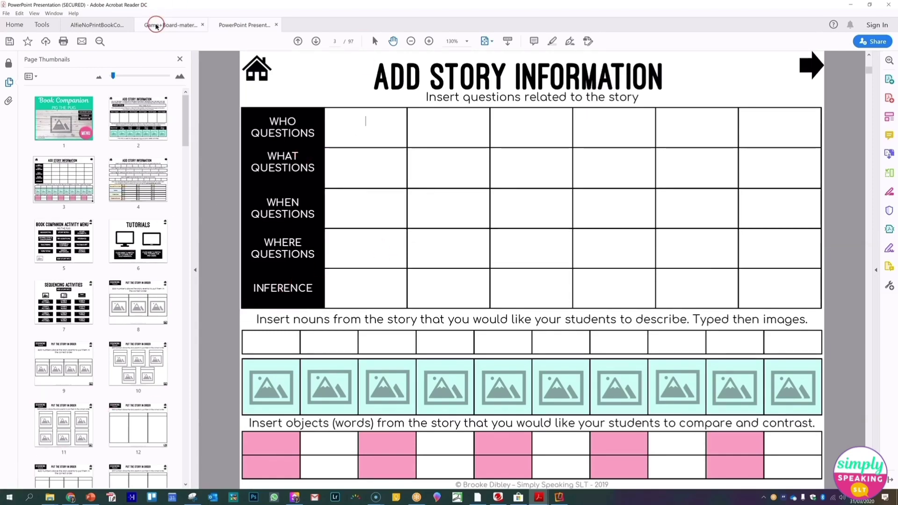
- View the game board PDF, and return to the menu page of the Alfie Book Companion PDF
{"action": "left_click", "coordinate": [157, 26]}
{"action": "left_click", "coordinate": [94, 25]}
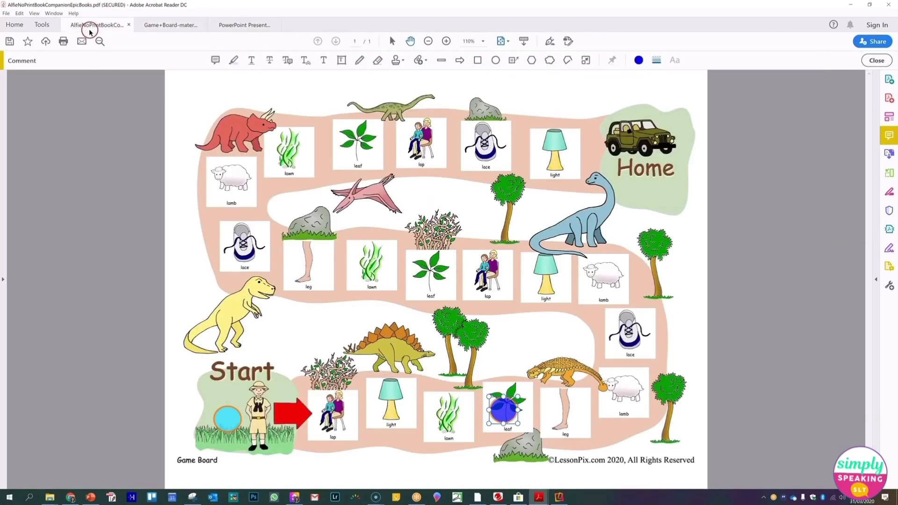
{"action": "left_click", "coordinate": [157, 25]}
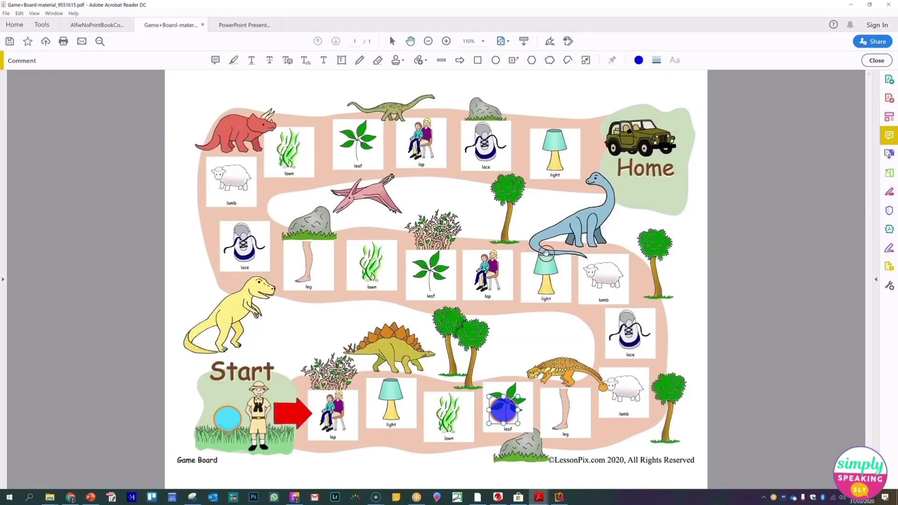
{"action": "left_click", "coordinate": [97, 26]}
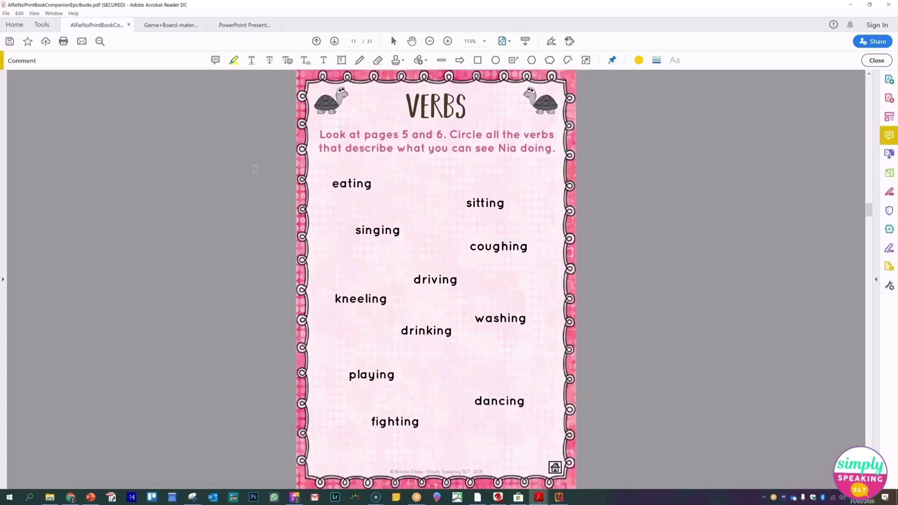
{"action": "scroll", "coordinate": [406, 226], "scroll_direction": "up", "scroll_amount": 7}
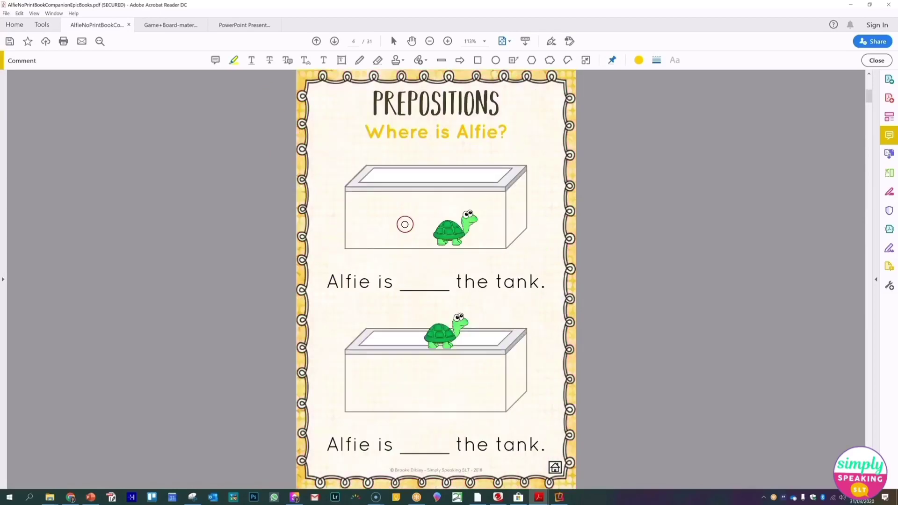
{"action": "scroll", "coordinate": [405, 224], "scroll_direction": "up", "scroll_amount": 3}
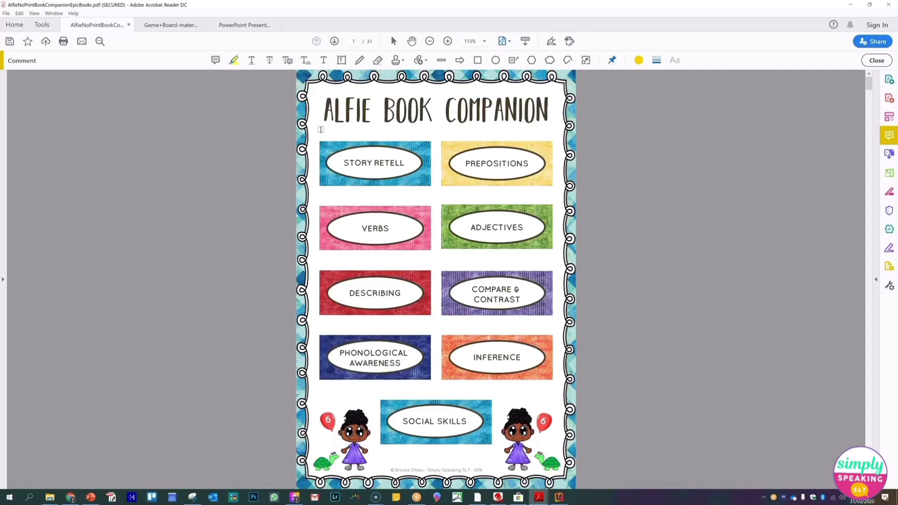
- Review the print settings for the Alfie Book Companion with the page scaling at Fit, and leave without printing
{"action": "left_click", "coordinate": [7, 13]}
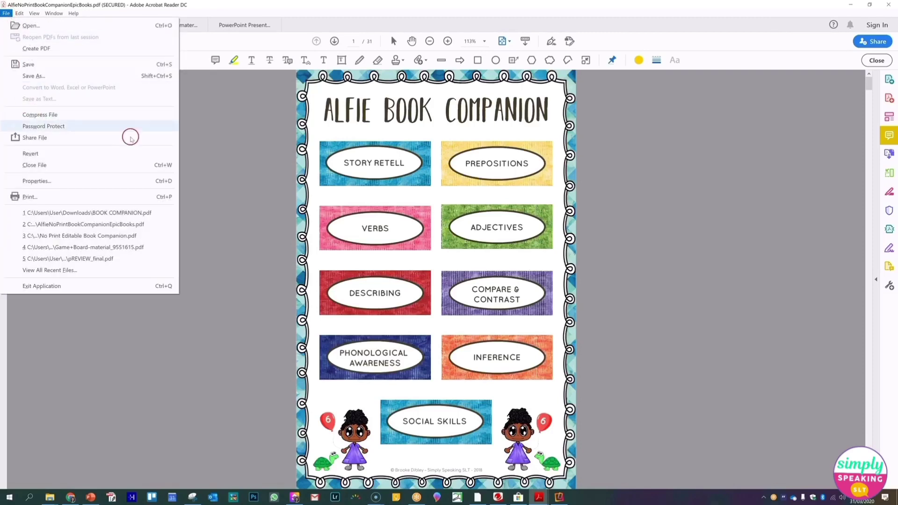
{"action": "left_click", "coordinate": [274, 180]}
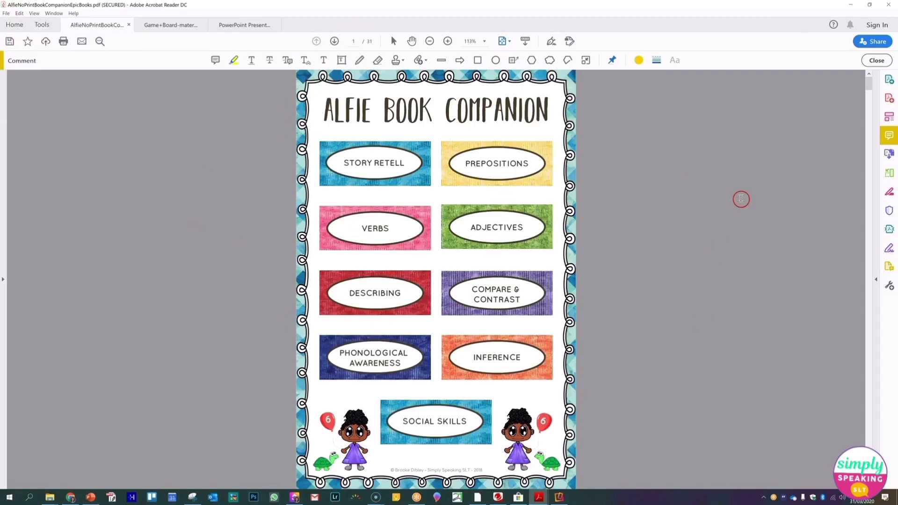
{"action": "left_click", "coordinate": [7, 13]}
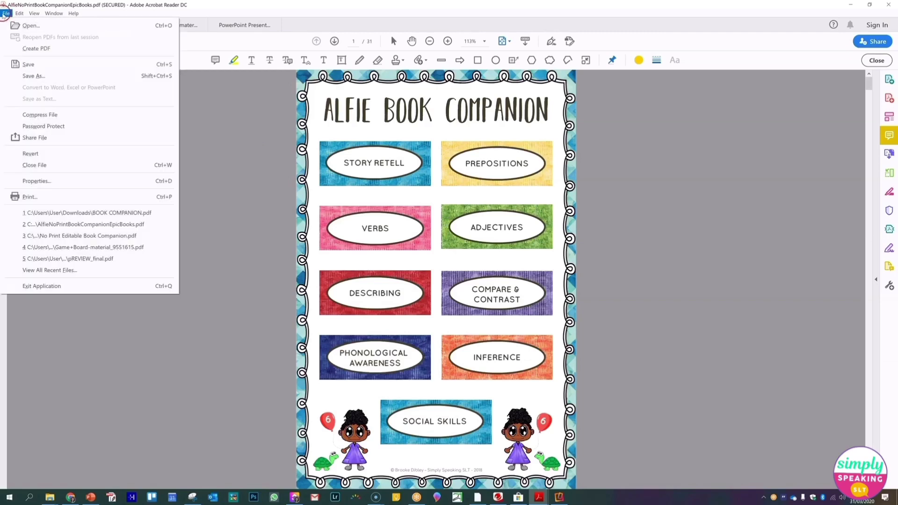
{"action": "left_click", "coordinate": [44, 196]}
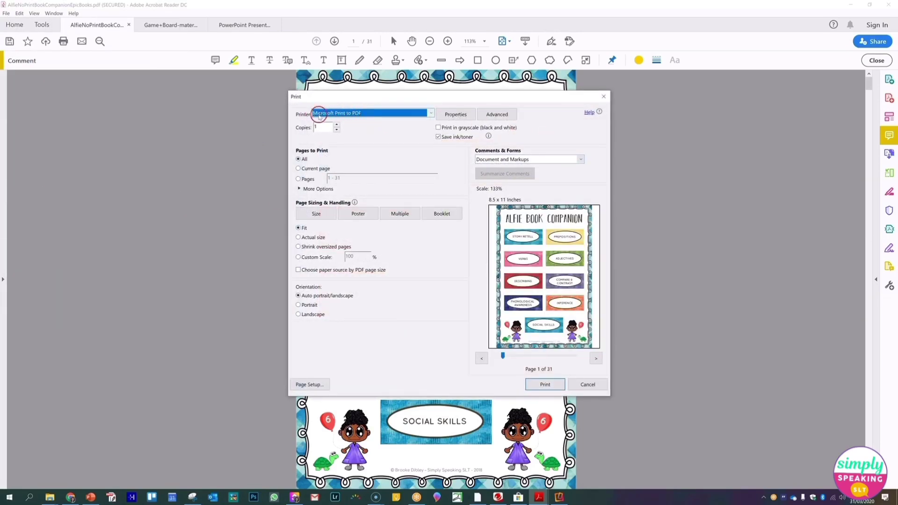
{"action": "left_click", "coordinate": [298, 161]}
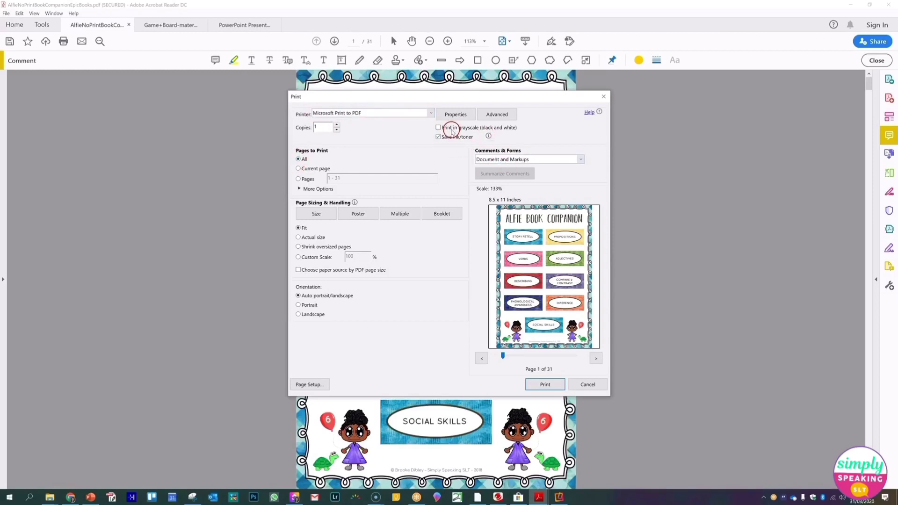
{"action": "left_click", "coordinate": [299, 239]}
{"action": "left_click", "coordinate": [301, 228]}
{"action": "left_click", "coordinate": [586, 385]}
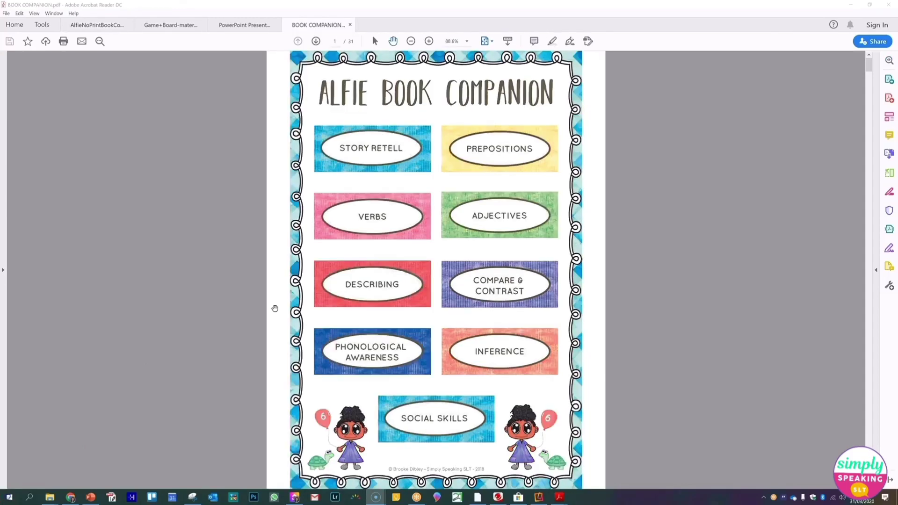
- Move BOOK COMPANION.pdf next to the Alfie PDF among the open documents and compare their menu pages
{"action": "left_click", "coordinate": [235, 25]}
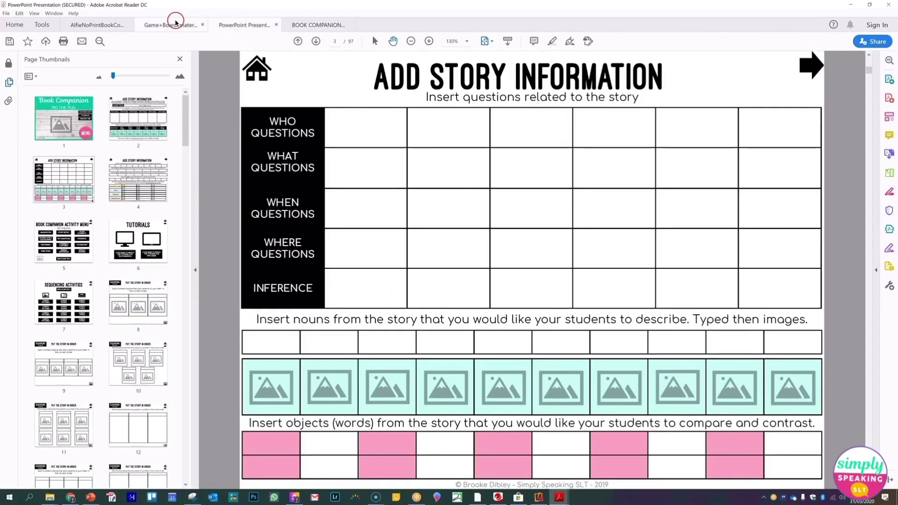
{"action": "left_click", "coordinate": [174, 23]}
{"action": "left_click", "coordinate": [111, 24]}
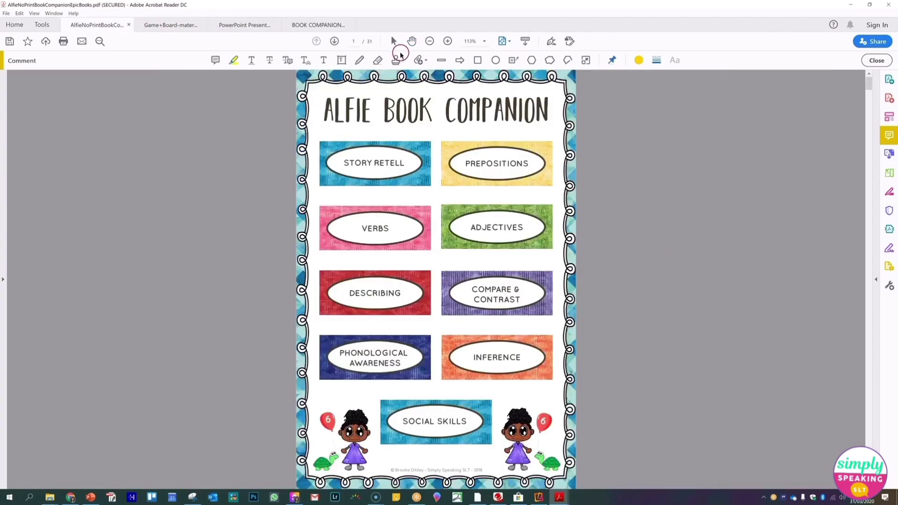
{"action": "left_click", "coordinate": [329, 32]}
{"action": "left_click_drag", "start_coordinate": [329, 32], "coordinate": [159, 28]}
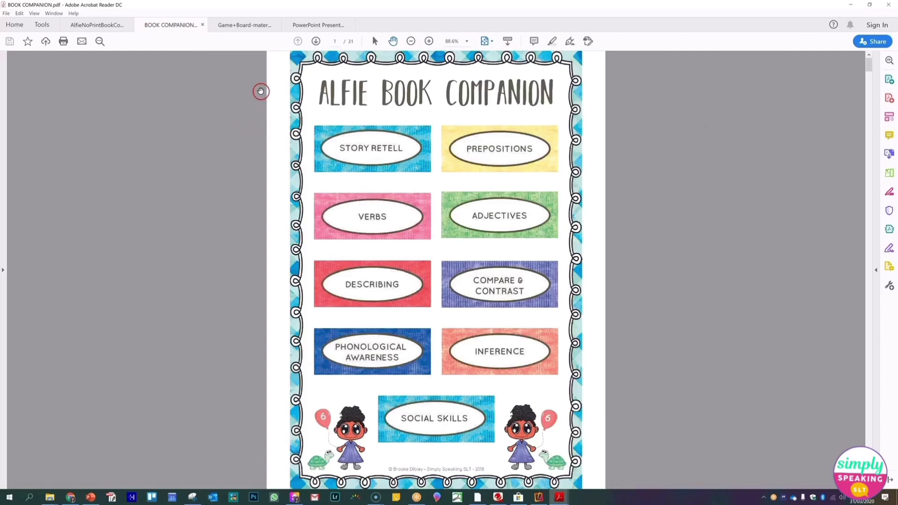
{"action": "left_click", "coordinate": [88, 27]}
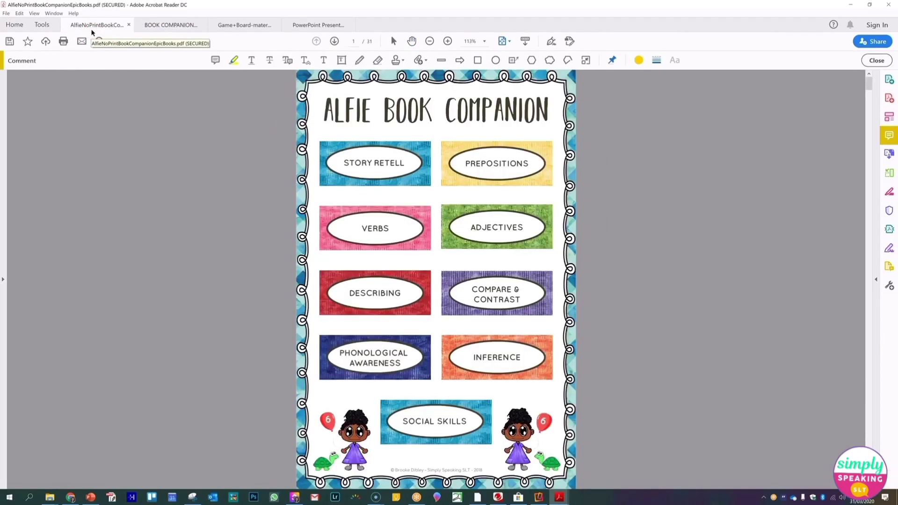
{"action": "left_click", "coordinate": [146, 28]}
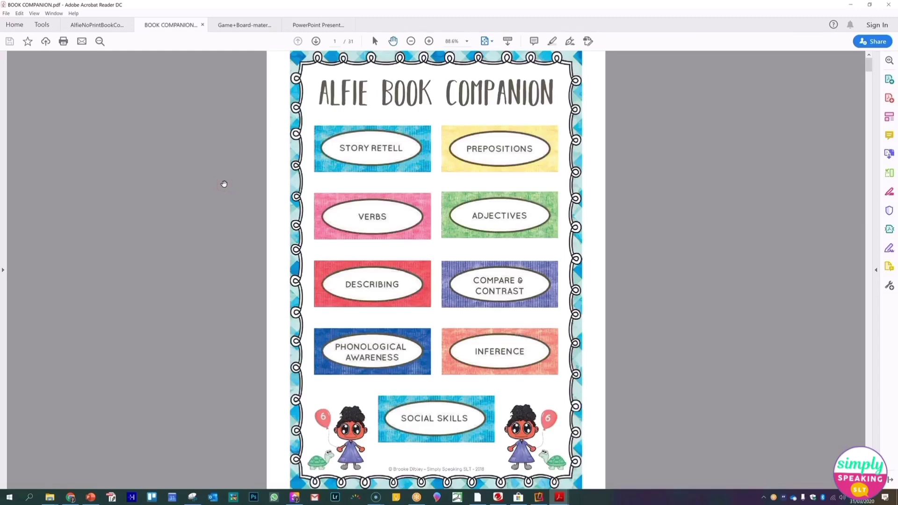
- Show the commenting tools in BOOK COMPANION.pdf, collapse the comments list, and display the page thumbnails
{"action": "left_click", "coordinate": [889, 136]}
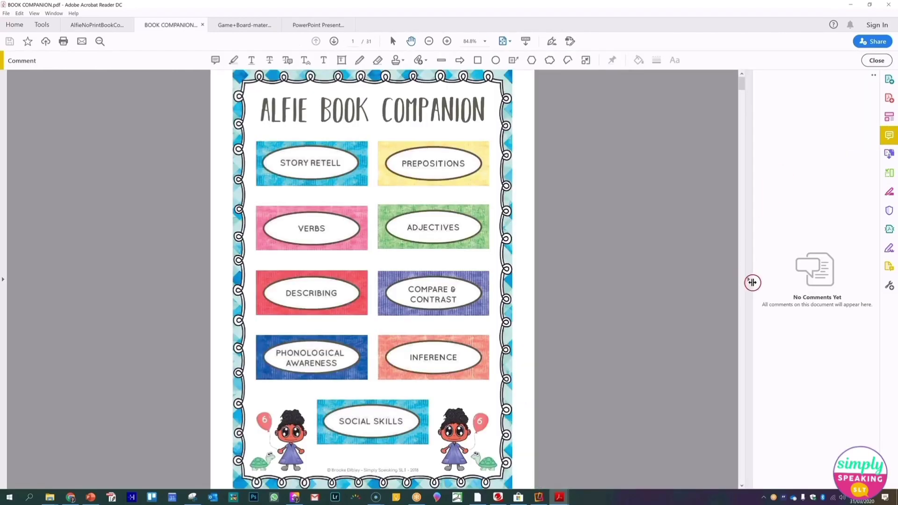
{"action": "left_click", "coordinate": [749, 279]}
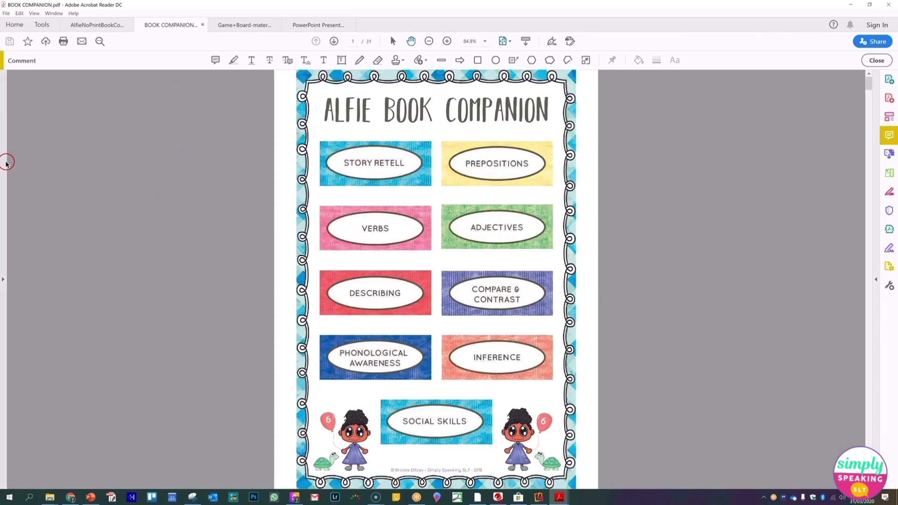
{"action": "left_click", "coordinate": [7, 280]}
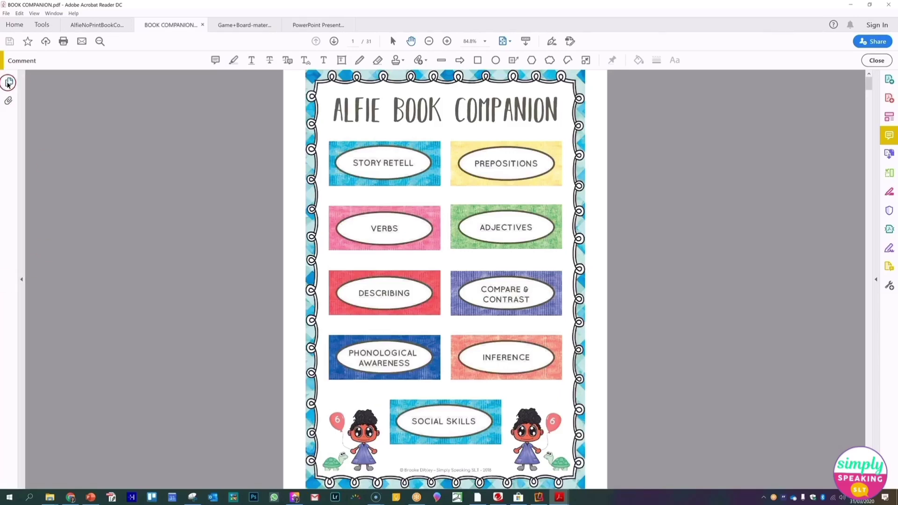
{"action": "left_click", "coordinate": [8, 82]}
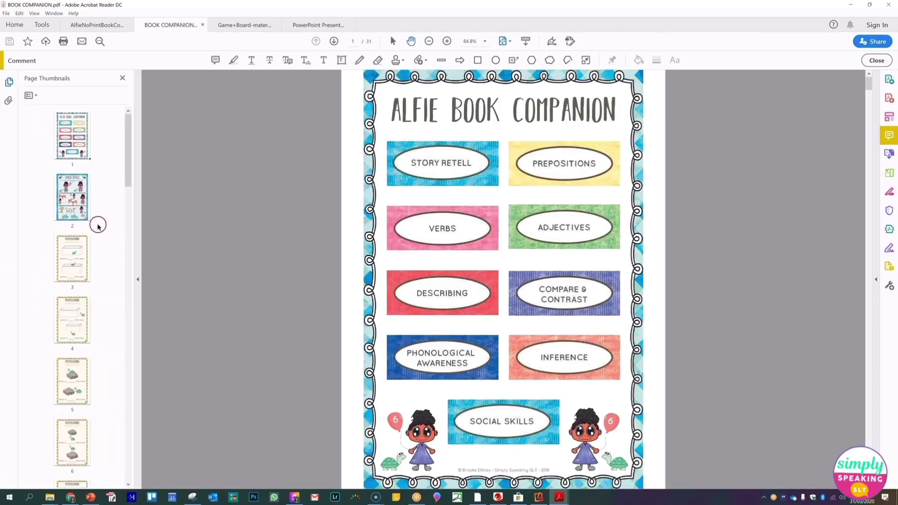
- Look through the BOOK COMPANION.pdf pages from Prepositions to the Thank You page and back to the Describing activities
{"action": "scroll", "coordinate": [99, 232], "scroll_direction": "down", "scroll_amount": 3}
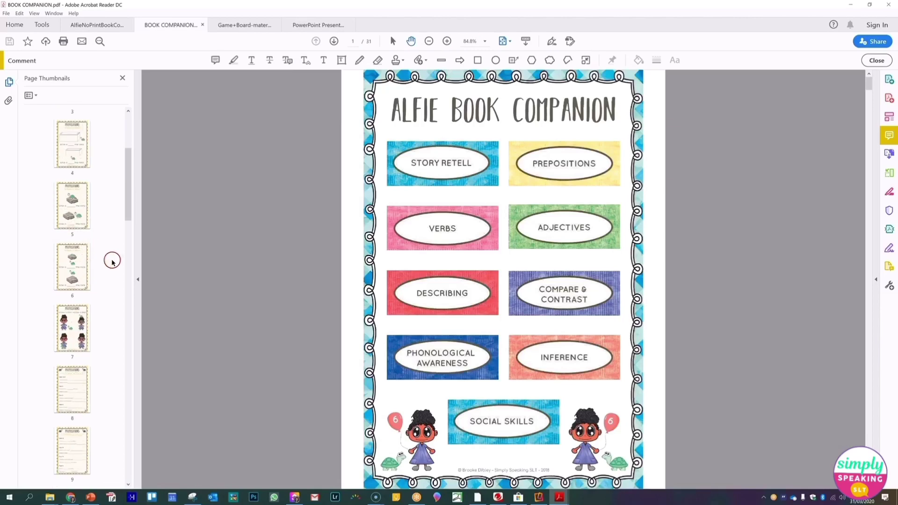
{"action": "left_click", "coordinate": [67, 142]}
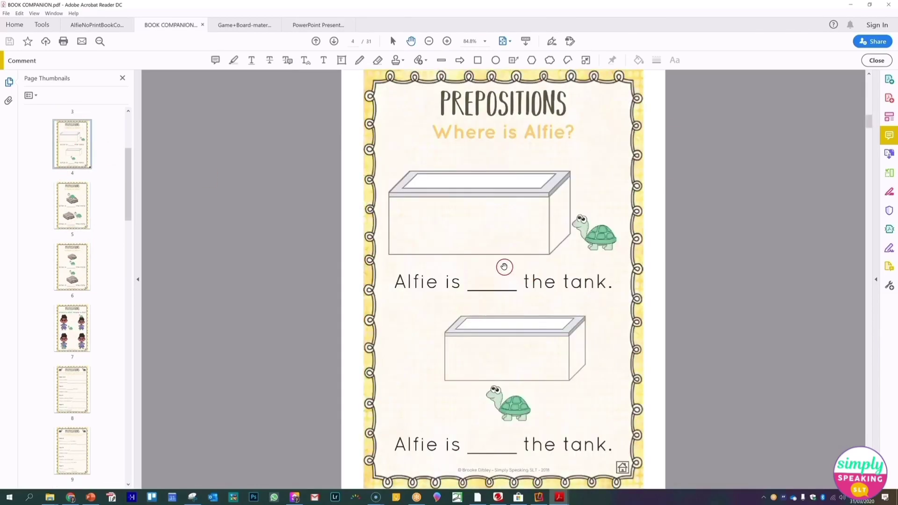
{"action": "scroll", "coordinate": [505, 265], "scroll_direction": "down", "scroll_amount": 3}
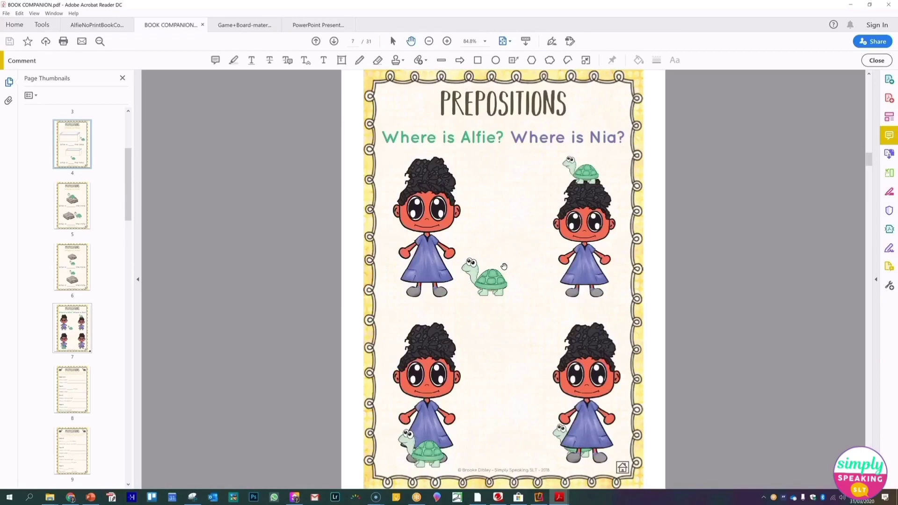
{"action": "scroll", "coordinate": [505, 266], "scroll_direction": "down", "scroll_amount": 6}
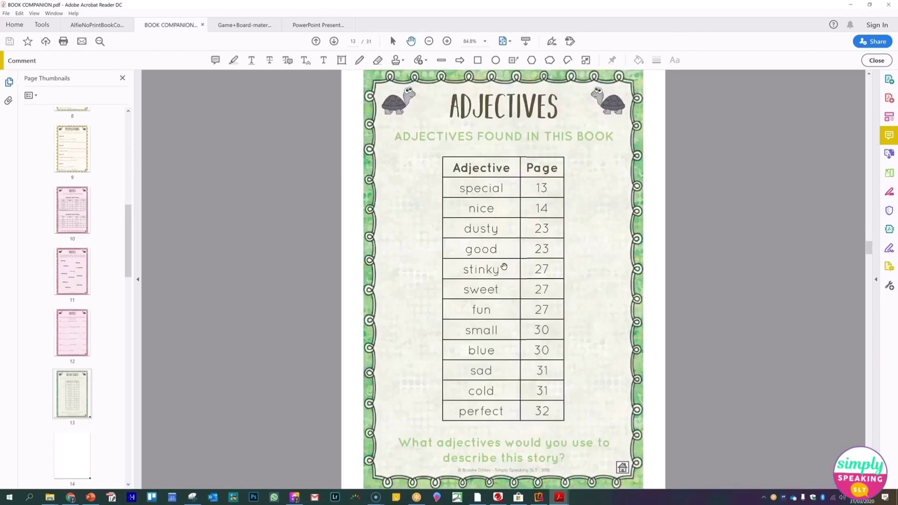
{"action": "scroll", "coordinate": [505, 267], "scroll_direction": "down", "scroll_amount": 8}
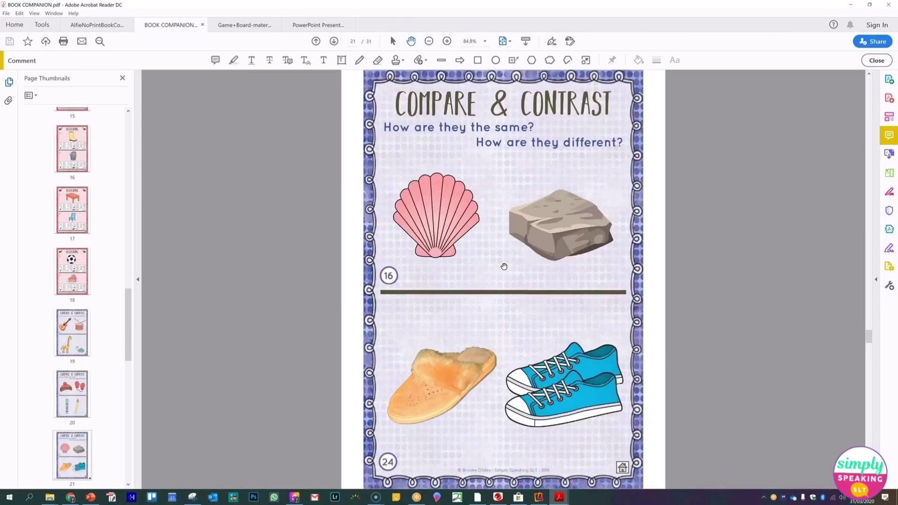
{"action": "scroll", "coordinate": [504, 267], "scroll_direction": "down", "scroll_amount": 8}
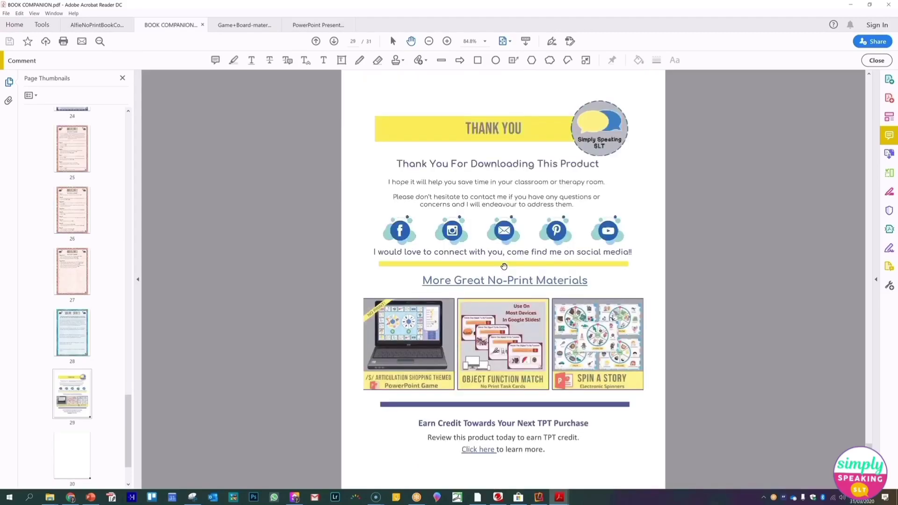
{"action": "scroll", "coordinate": [503, 267], "scroll_direction": "up", "scroll_amount": 12}
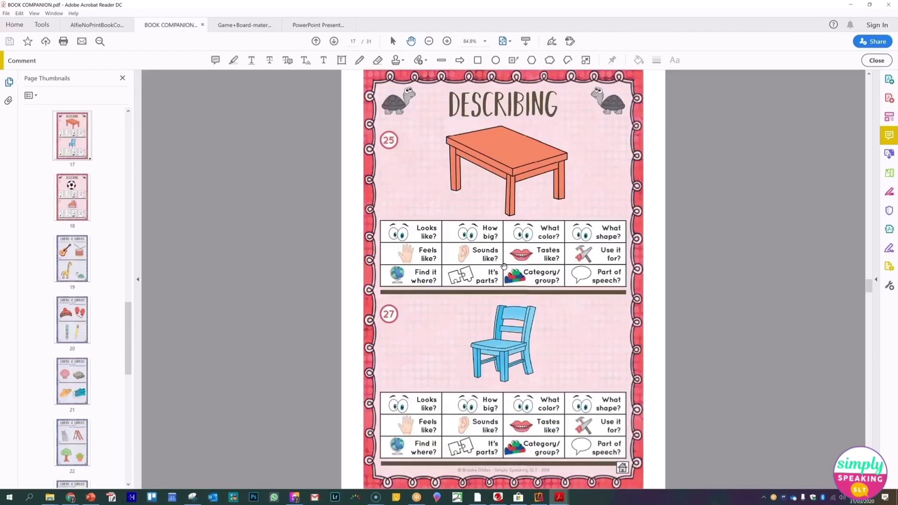
{"action": "scroll", "coordinate": [504, 267], "scroll_direction": "up", "scroll_amount": 5}
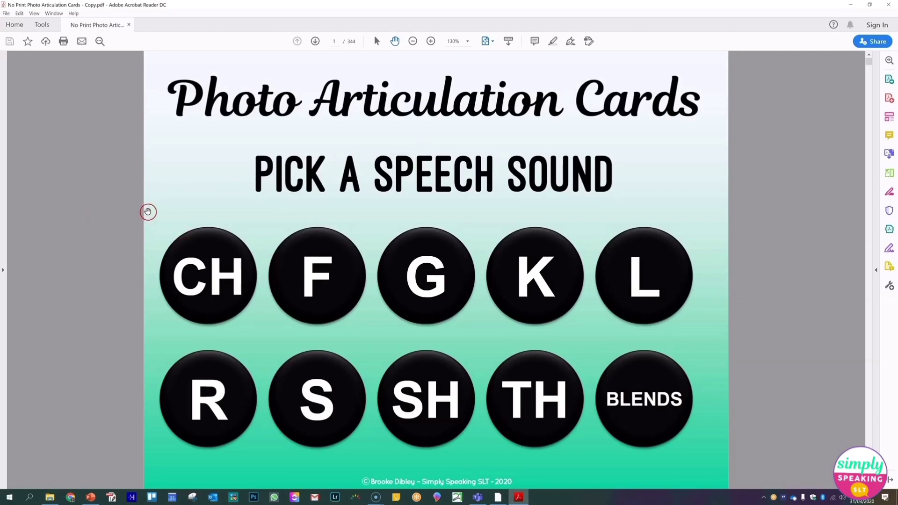
- In the Photo Articulation Cards PDF, go to the K sound's initial position and its "can" card
{"action": "left_click", "coordinate": [543, 265]}
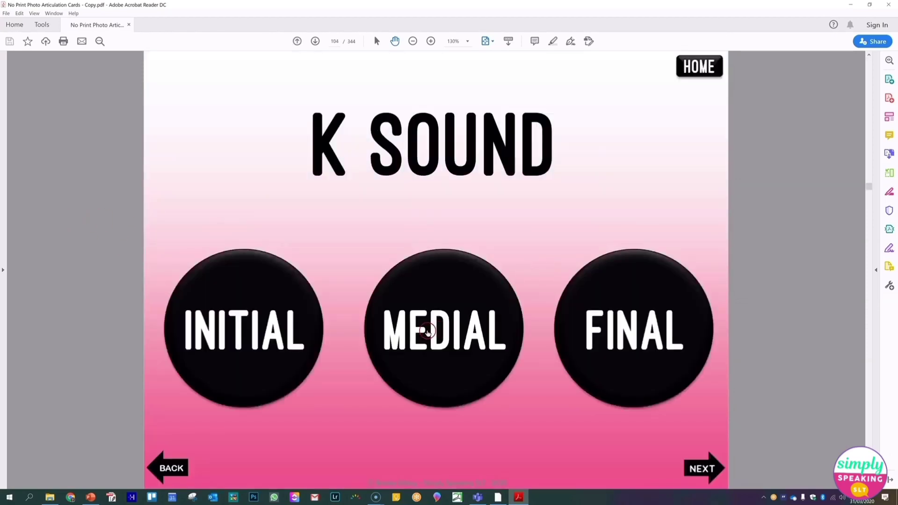
{"action": "left_click", "coordinate": [293, 330]}
{"action": "left_click", "coordinate": [699, 476]}
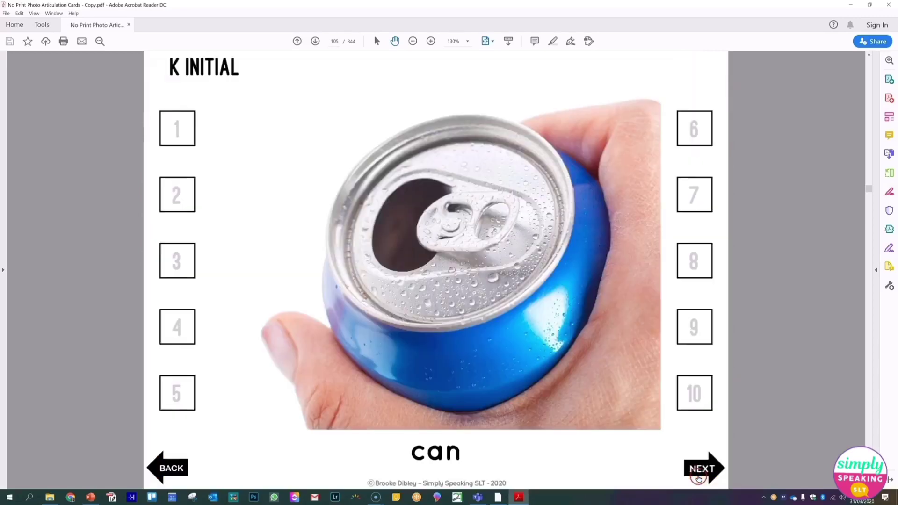
- Tick boxes 1 to 5 on the "can" card and dismiss the PDFsam advertisement
{"action": "left_click", "coordinate": [177, 144]}
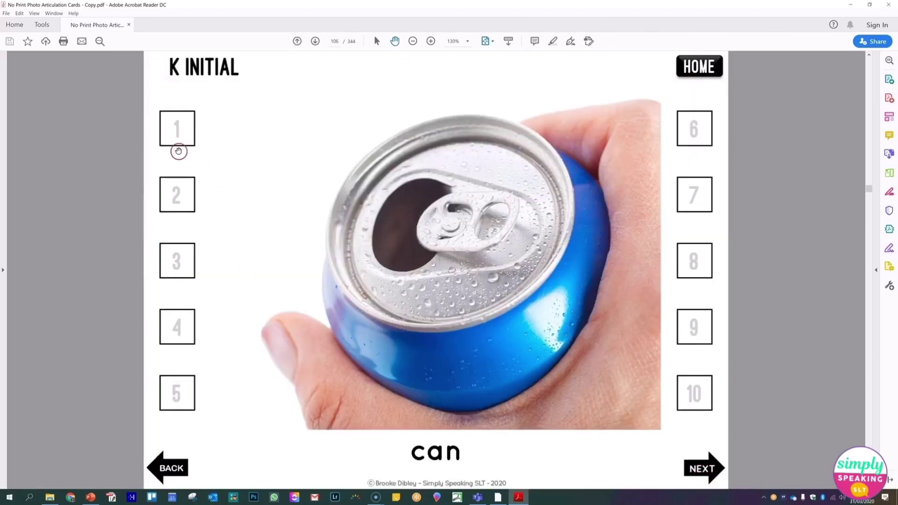
{"action": "left_click", "coordinate": [170, 200]}
{"action": "left_click", "coordinate": [177, 258]}
{"action": "left_click", "coordinate": [180, 318]}
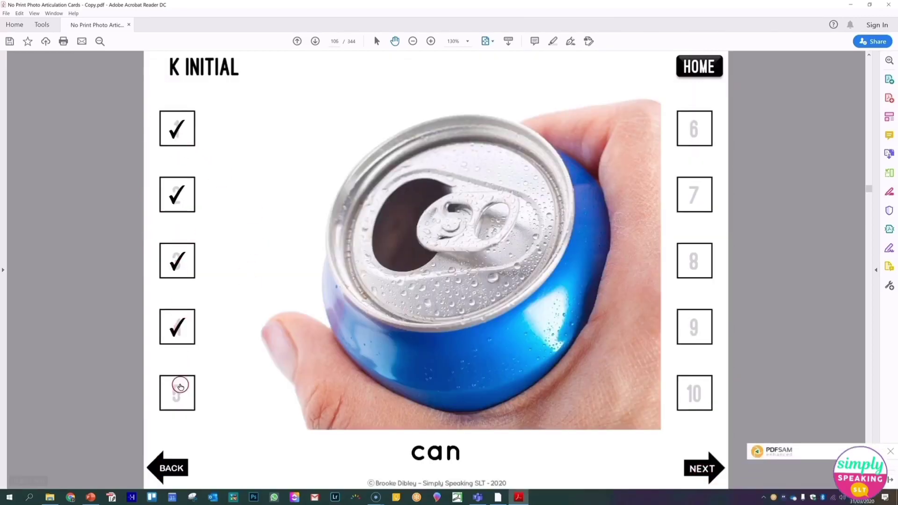
{"action": "left_click", "coordinate": [180, 386]}
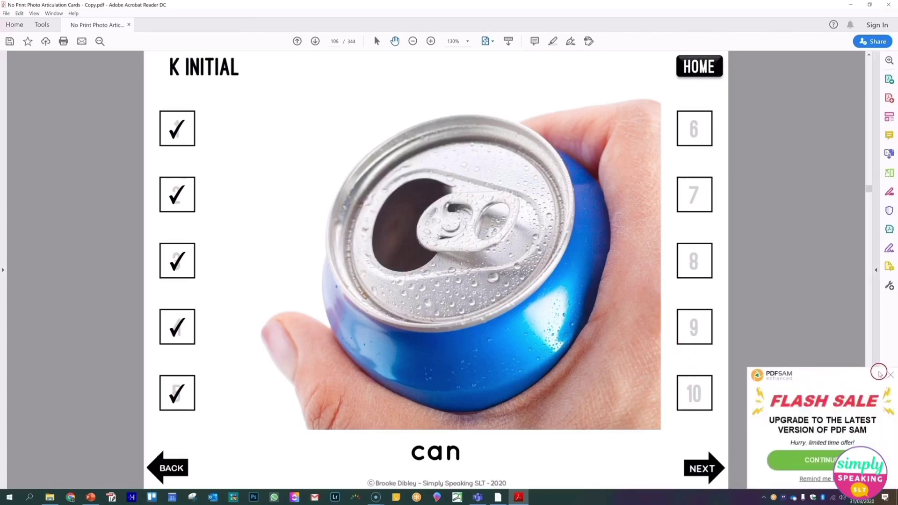
{"action": "left_click", "coordinate": [880, 372]}
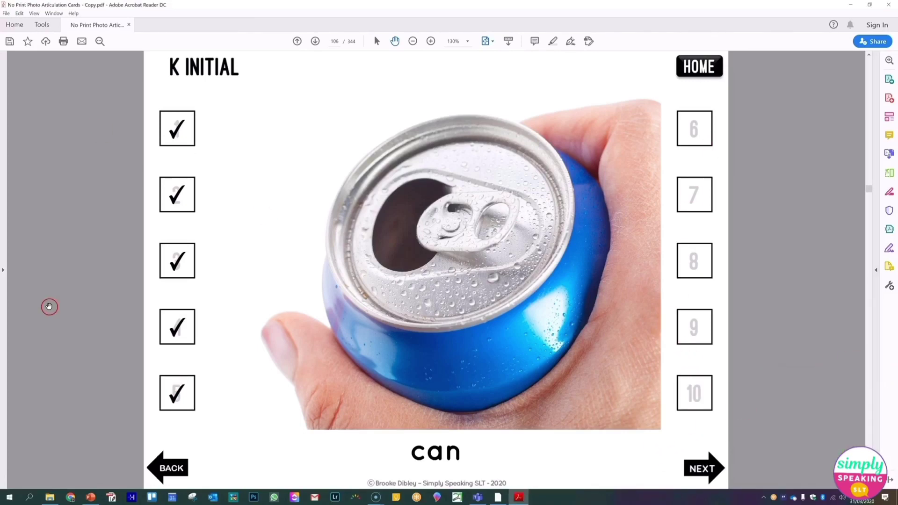
- Clear the ticks from boxes 1 to 5 on the "can" card
{"action": "left_click", "coordinate": [174, 134]}
{"action": "left_click", "coordinate": [175, 196]}
{"action": "left_click", "coordinate": [177, 262]}
{"action": "left_click", "coordinate": [177, 327]}
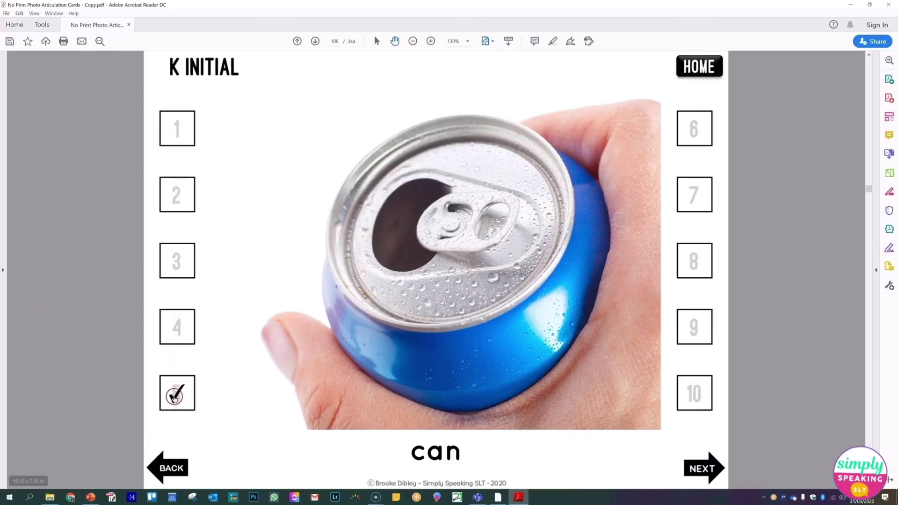
{"action": "left_click", "coordinate": [175, 394]}
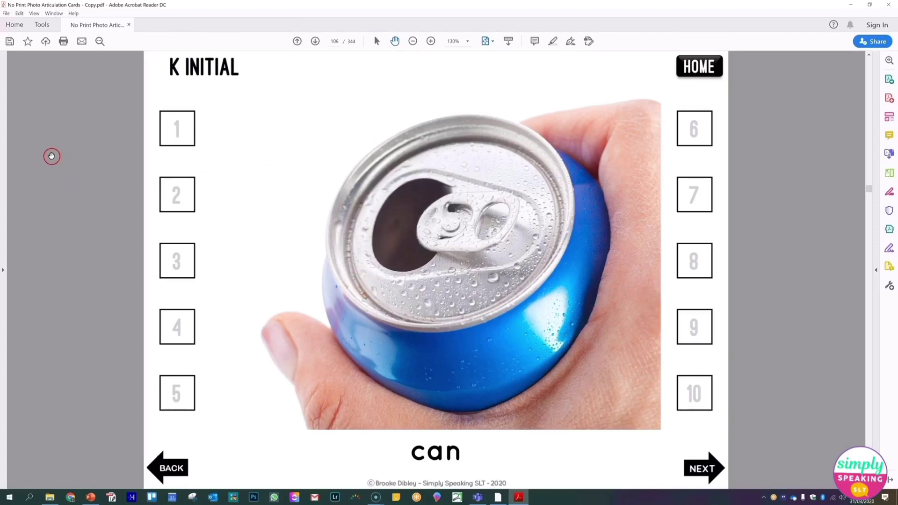
- Show the page thumbnails, then open the print settings with Microsoft Print to PDF as the printer
{"action": "left_click", "coordinate": [3, 270]}
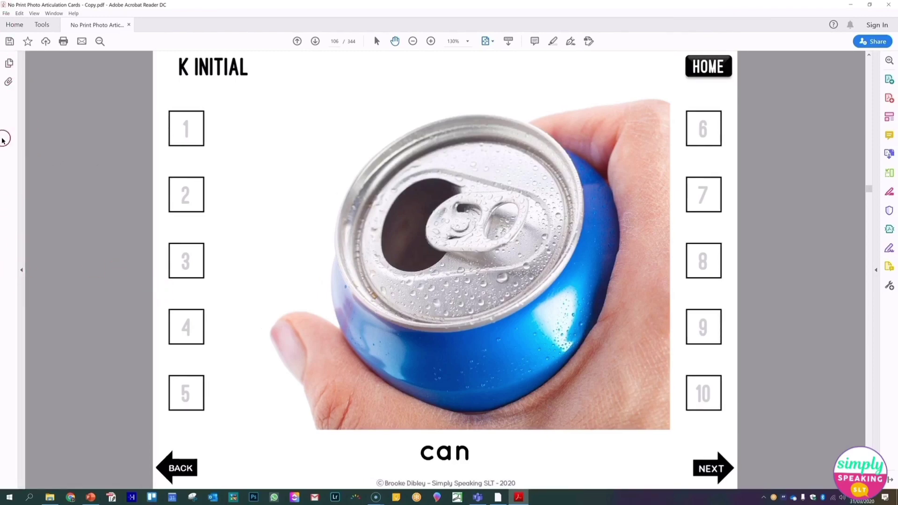
{"action": "left_click", "coordinate": [9, 62]}
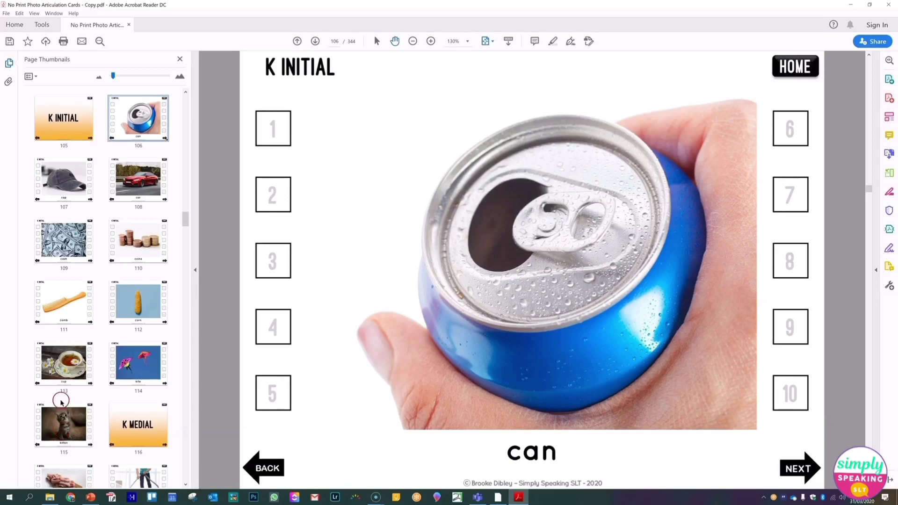
{"action": "left_click", "coordinate": [64, 42]}
{"action": "left_click", "coordinate": [397, 114]}
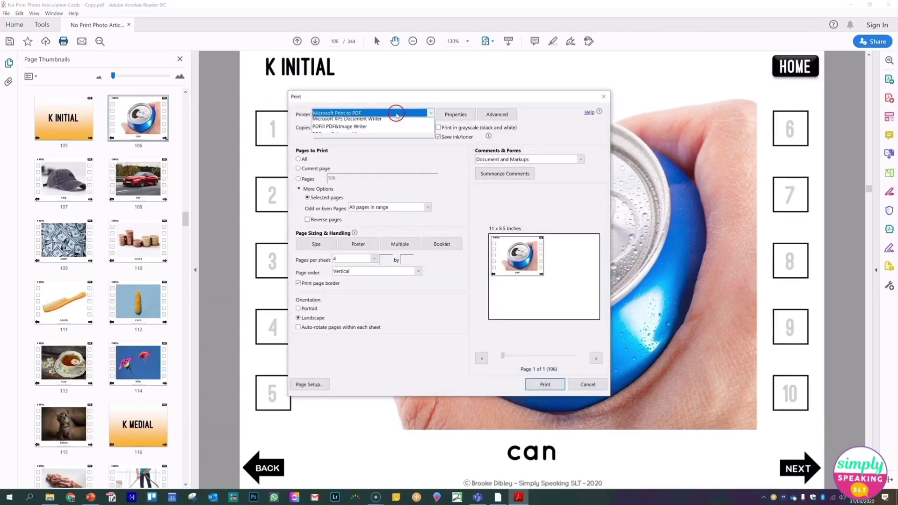
{"action": "left_click", "coordinate": [397, 114]}
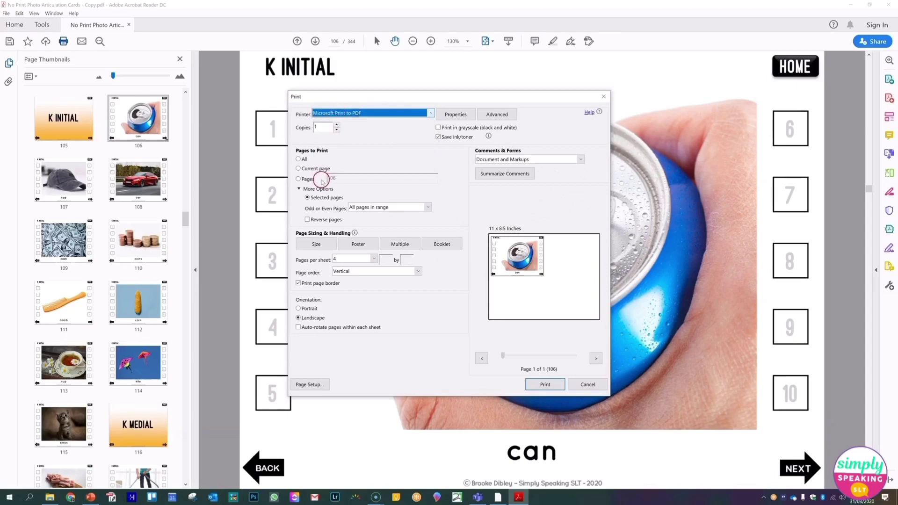
- Set the print range to pages 106-115 and the page handling to Size
{"action": "left_click", "coordinate": [298, 179]}
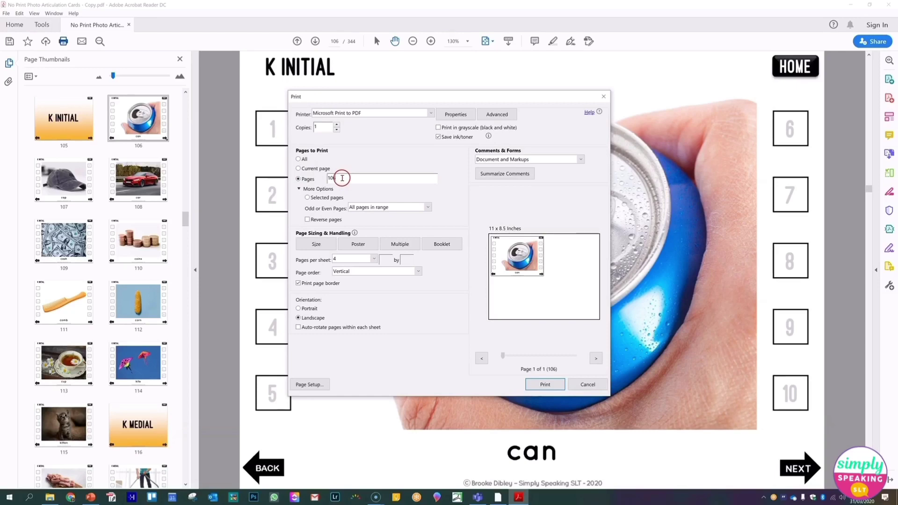
{"action": "left_click", "coordinate": [317, 243]}
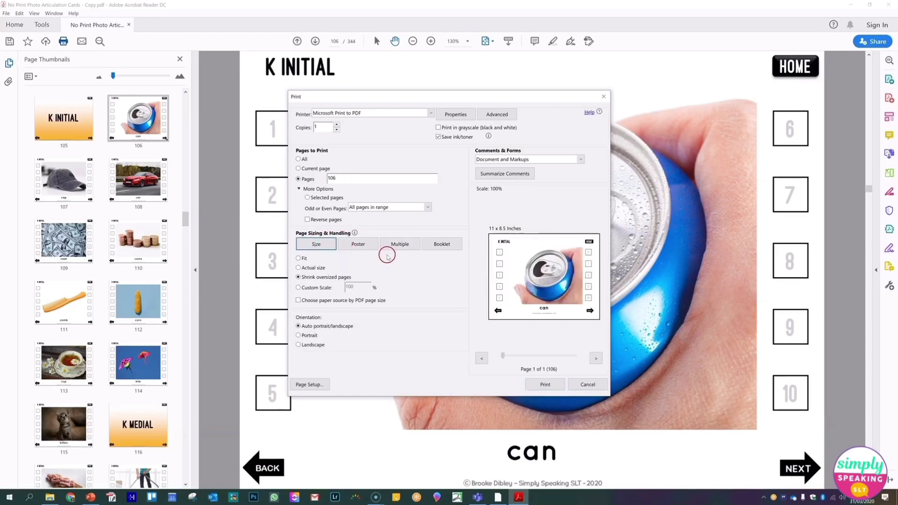
{"action": "left_click", "coordinate": [342, 176]}
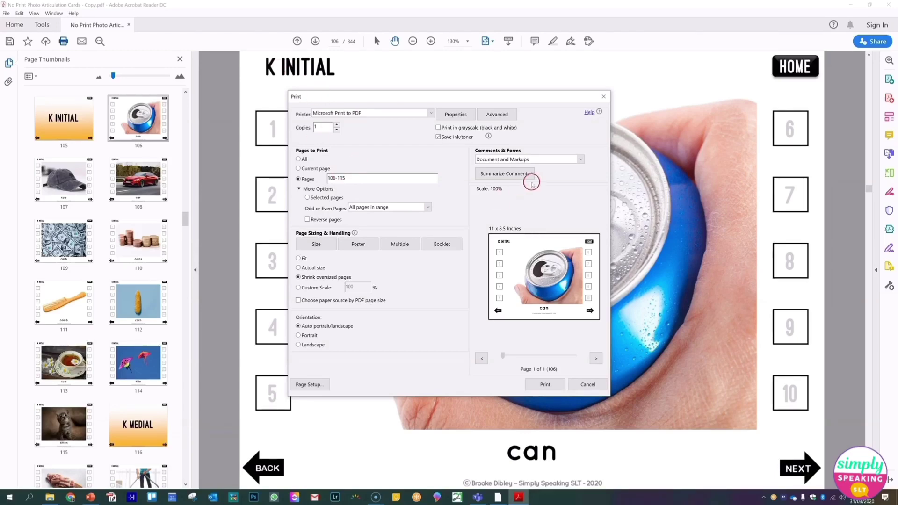
- Step forward through the print preview of the selected cards and return to its first page
{"action": "left_click", "coordinate": [596, 357]}
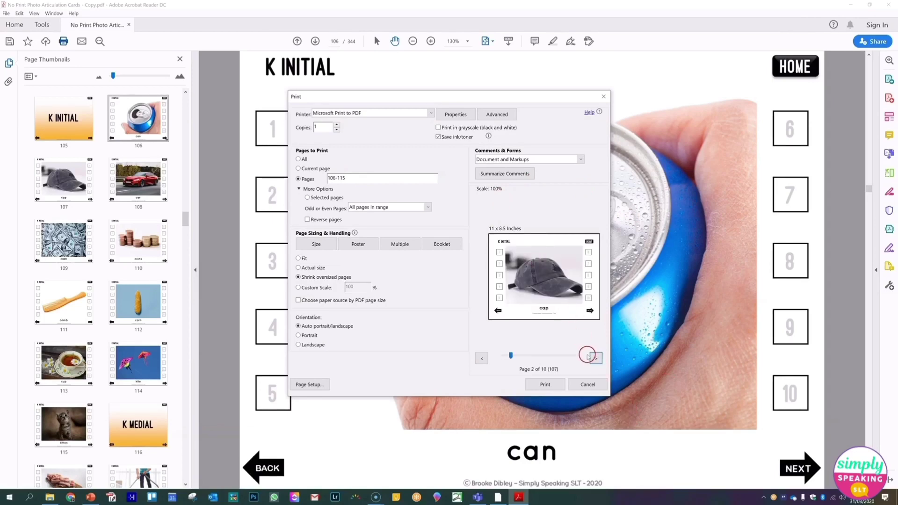
{"action": "left_click", "coordinate": [597, 358]}
{"action": "left_click", "coordinate": [482, 358]}
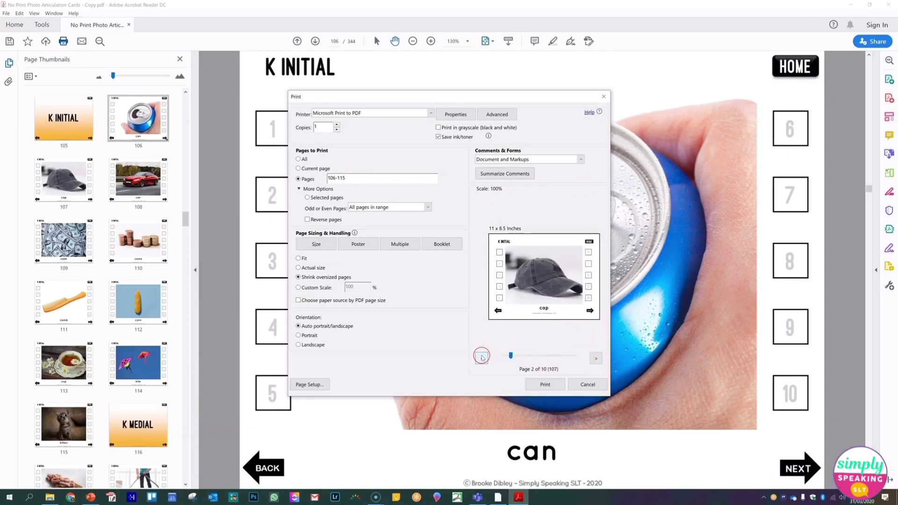
{"action": "left_click", "coordinate": [482, 358]}
{"action": "left_click", "coordinate": [529, 275]}
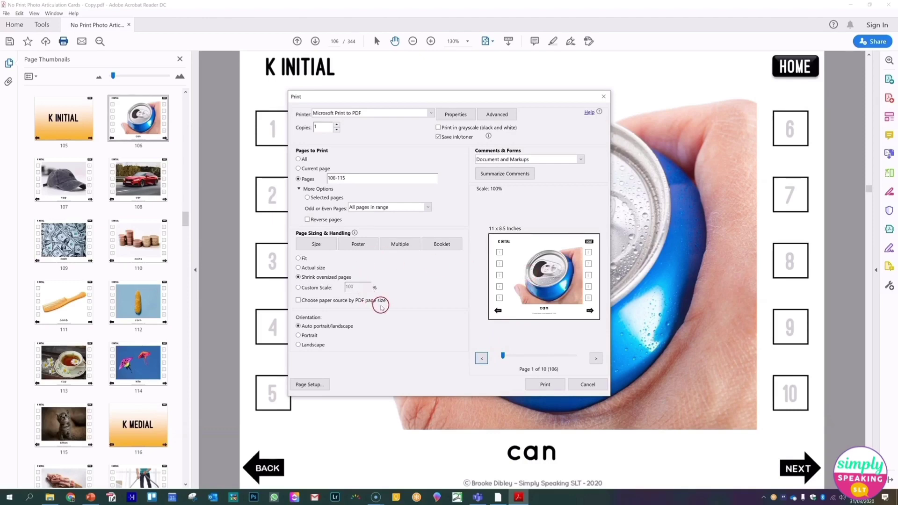
- Lay out multiple pages per sheet, with 4 per sheet, vertical page order and landscape orientation
{"action": "left_click", "coordinate": [401, 247]}
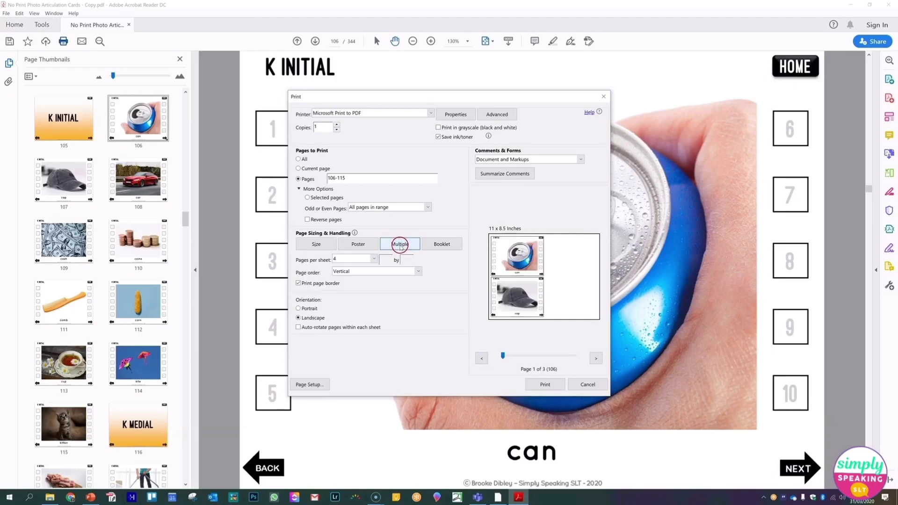
{"action": "left_click", "coordinate": [352, 260]}
{"action": "left_click", "coordinate": [352, 275]}
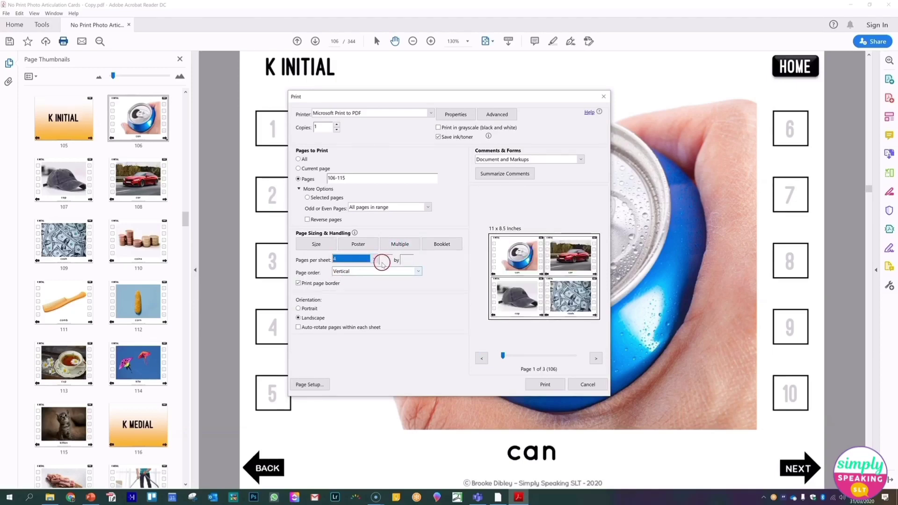
{"action": "left_click", "coordinate": [352, 272]}
{"action": "left_click", "coordinate": [352, 275]}
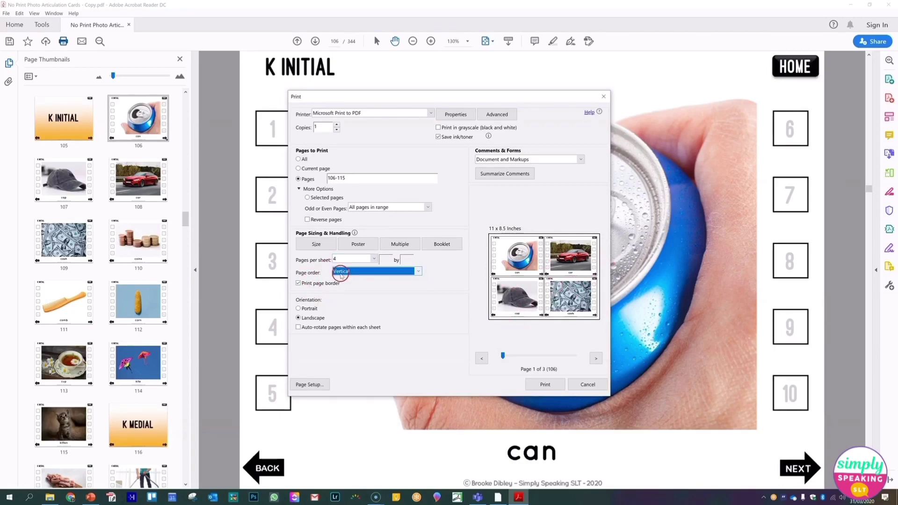
{"action": "left_click", "coordinate": [310, 321]}
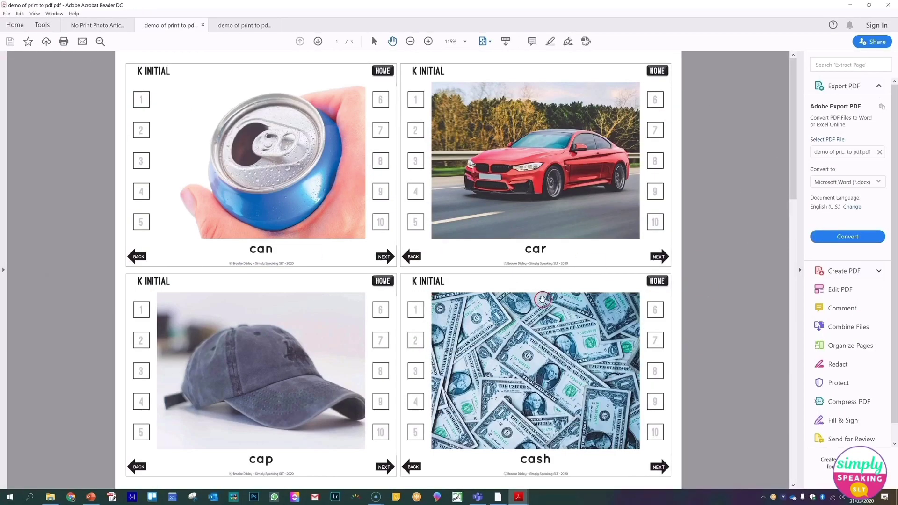
- Look through the sheets of "demo of print to pdf.pdf" to the last one and return to the first
{"action": "scroll", "coordinate": [352, 257], "scroll_direction": "down", "scroll_amount": 2}
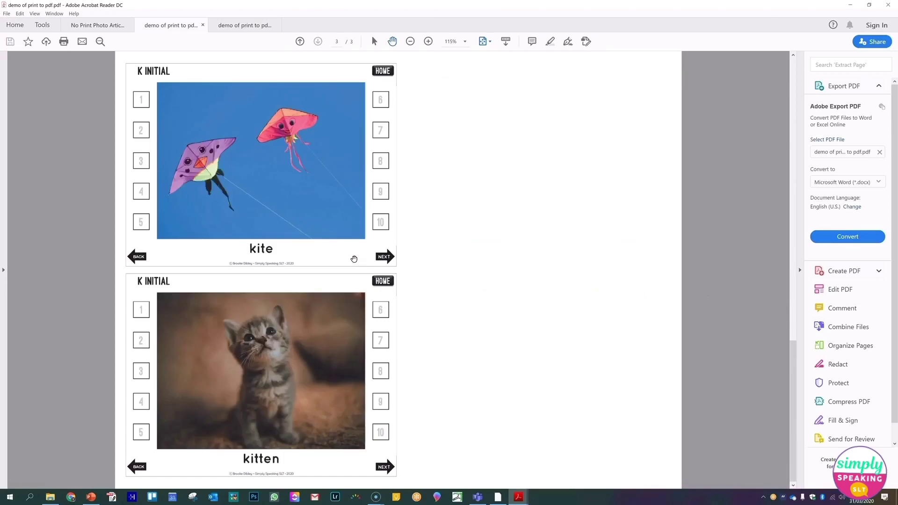
{"action": "scroll", "coordinate": [354, 259], "scroll_direction": "up", "scroll_amount": 2}
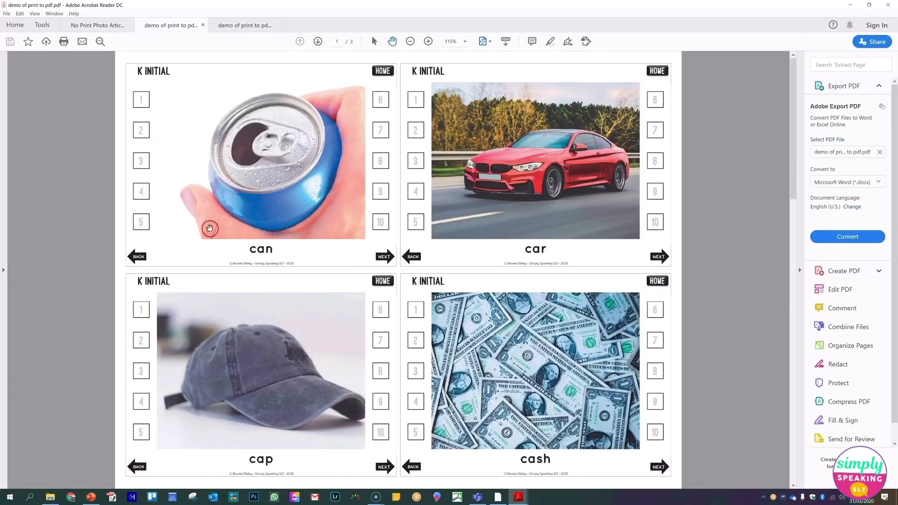